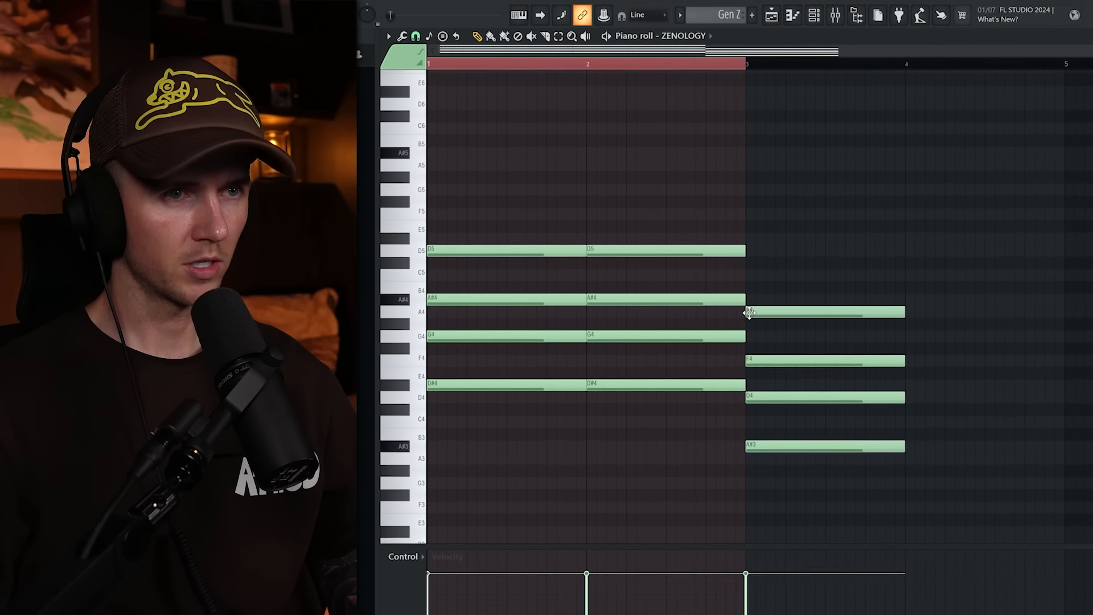
Play back the progression and duplicate the bar 3 chord (A4, F4, D4, A#3) into bar 4.
key(ctrl+a)
key(ctrl+Return)
key(ctrl+d)
key(space)
drag(825, 236, 848, 483)
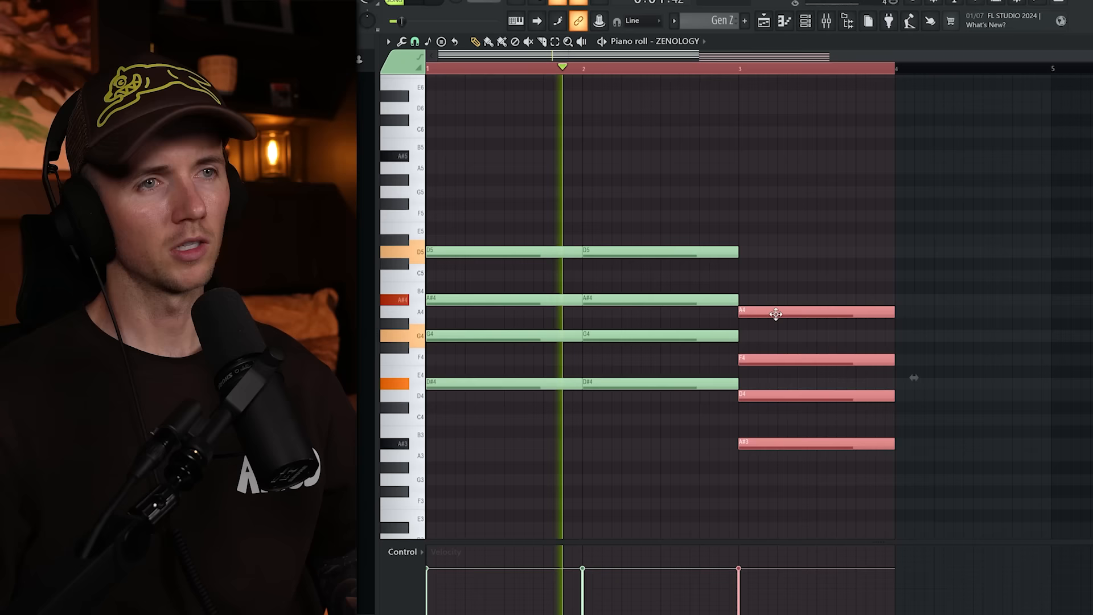
drag(776, 314, 928, 311)
key(ctrl+a)
key(ctrl+Return)
key(ctrl+d)
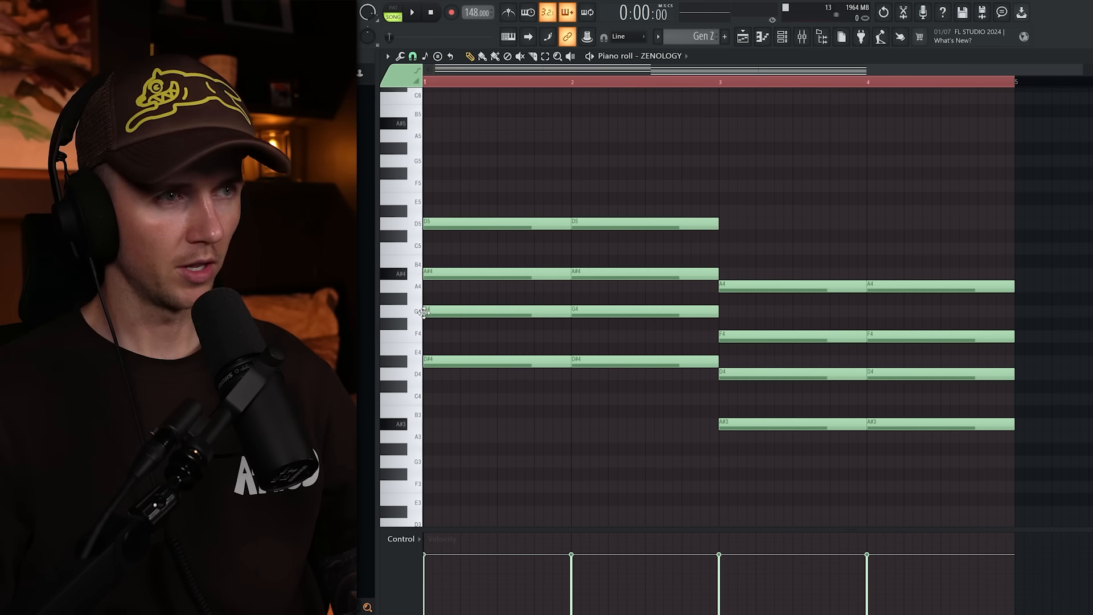
Randomize the velocity levels of all the chord notes with the piano roll randomizer.
drag(518, 256, 481, 365)
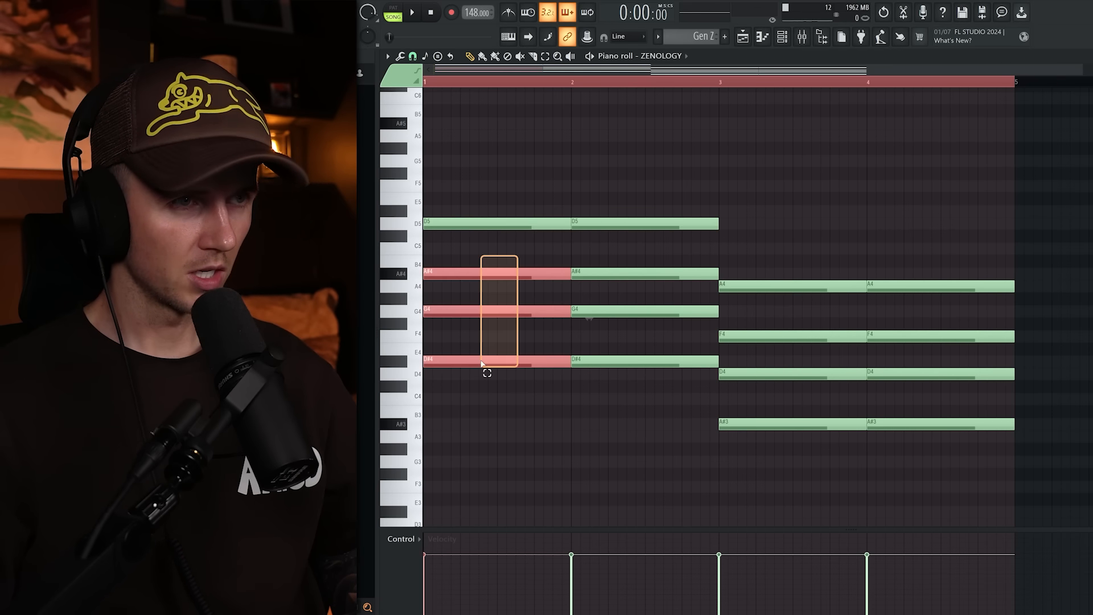
drag(781, 318, 764, 467)
right_click(759, 240)
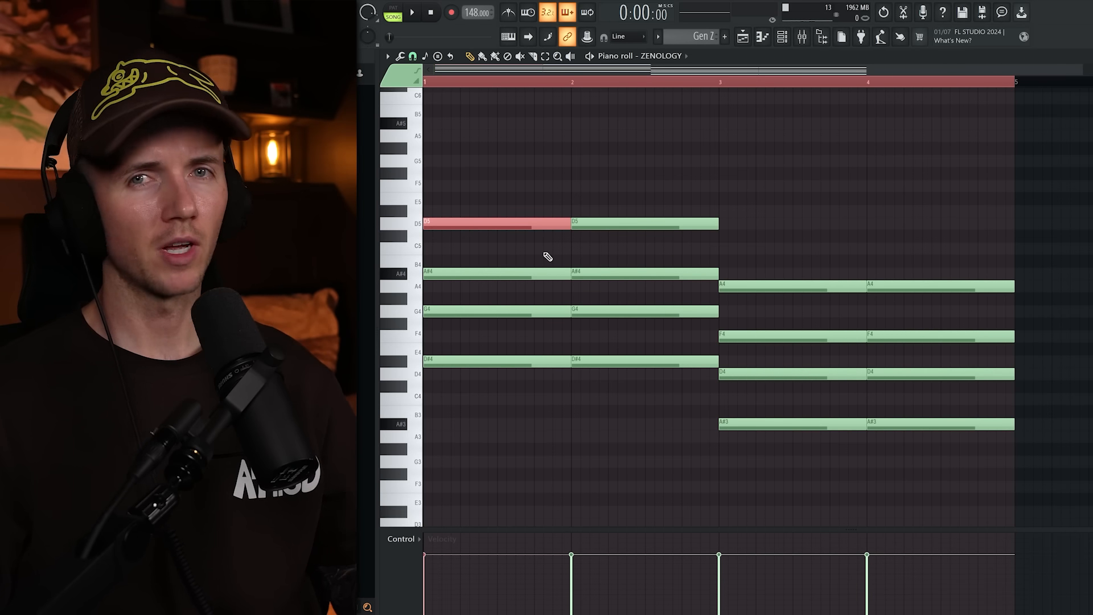
key(alt+r)
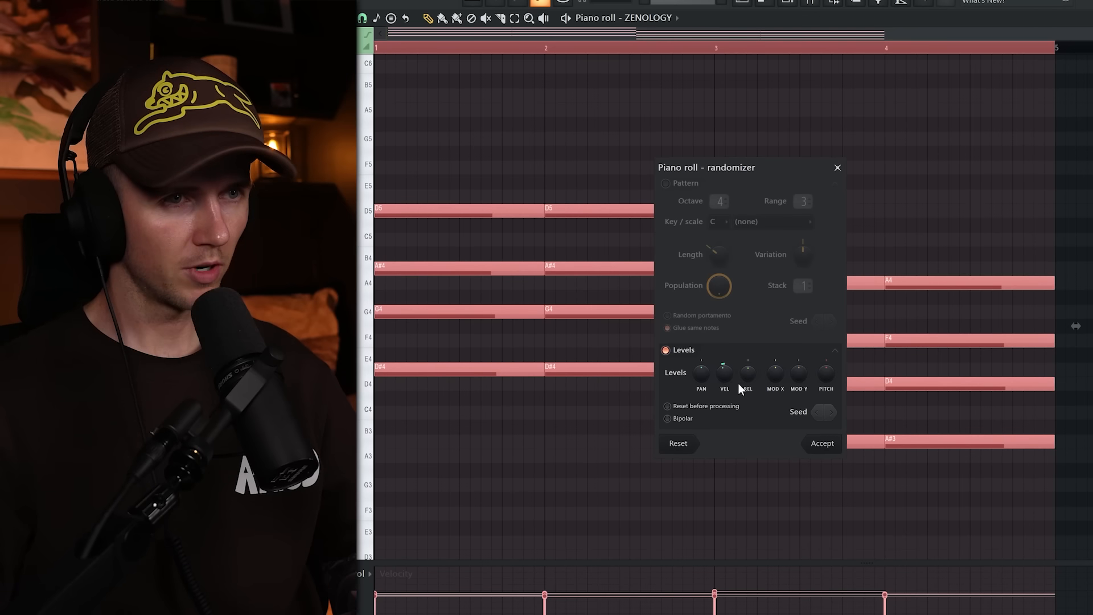
click(820, 443)
Strum the start times of the chord notes with their ends preserved, and play back the progression.
key(space)
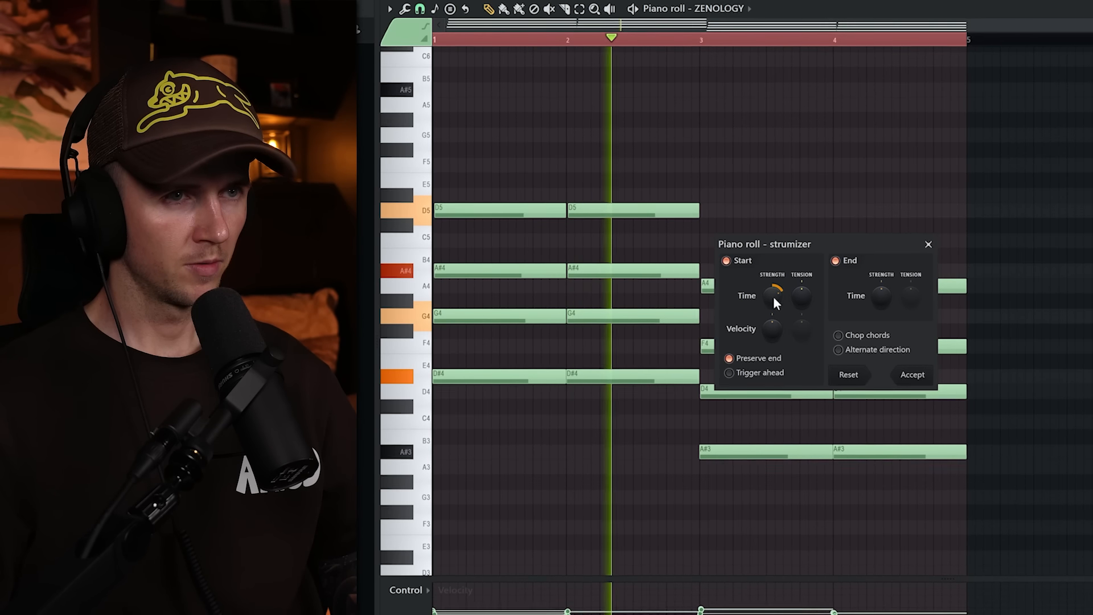
click(913, 376)
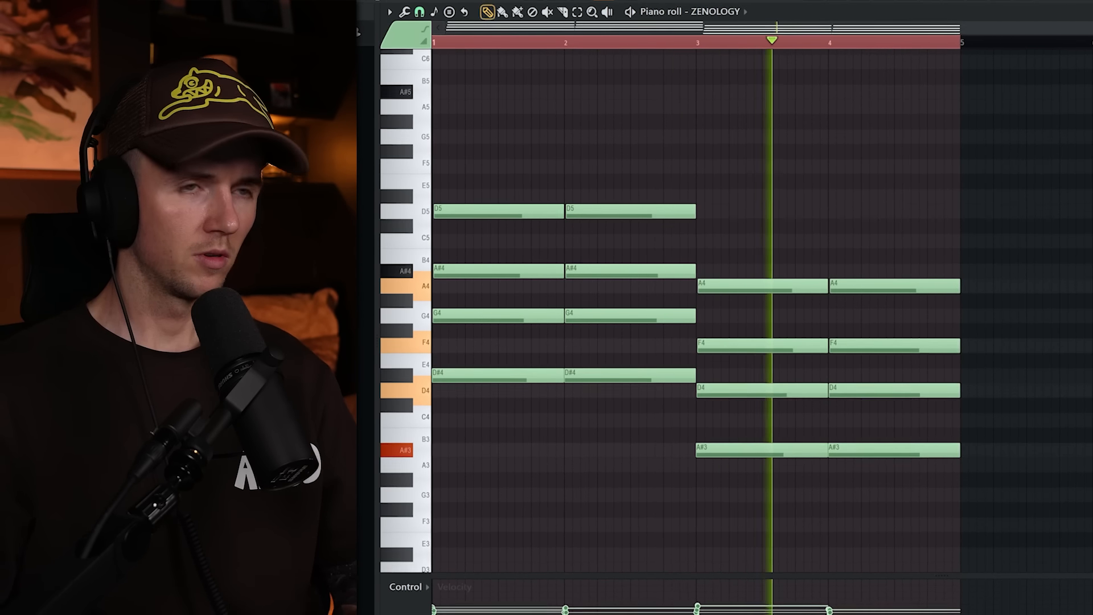
scroll(450, 505, up, 3)
scroll(450, 506, down, 3)
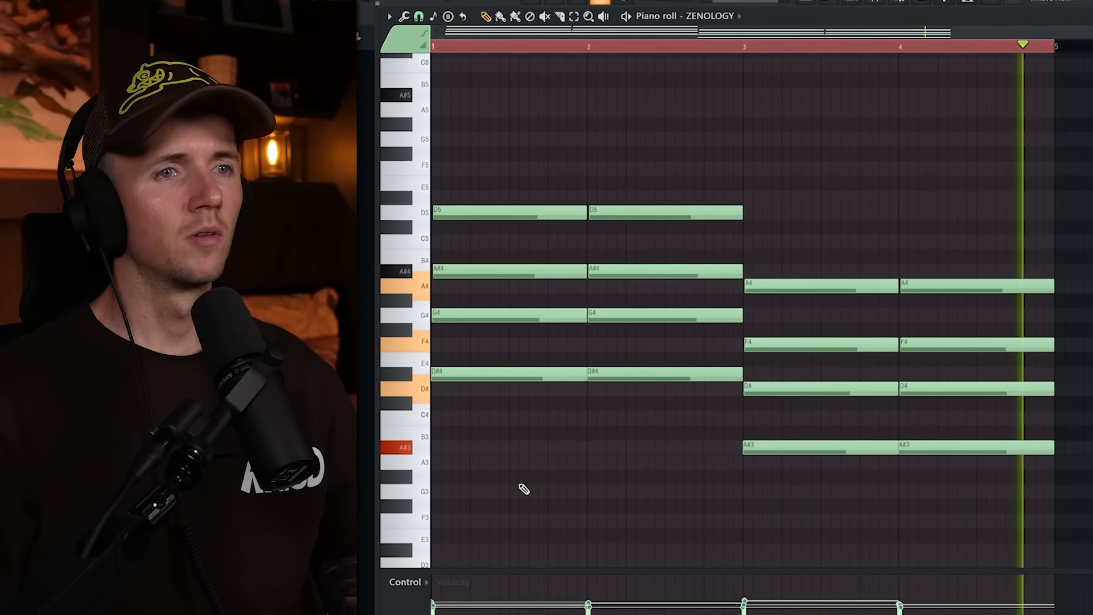
key(space)
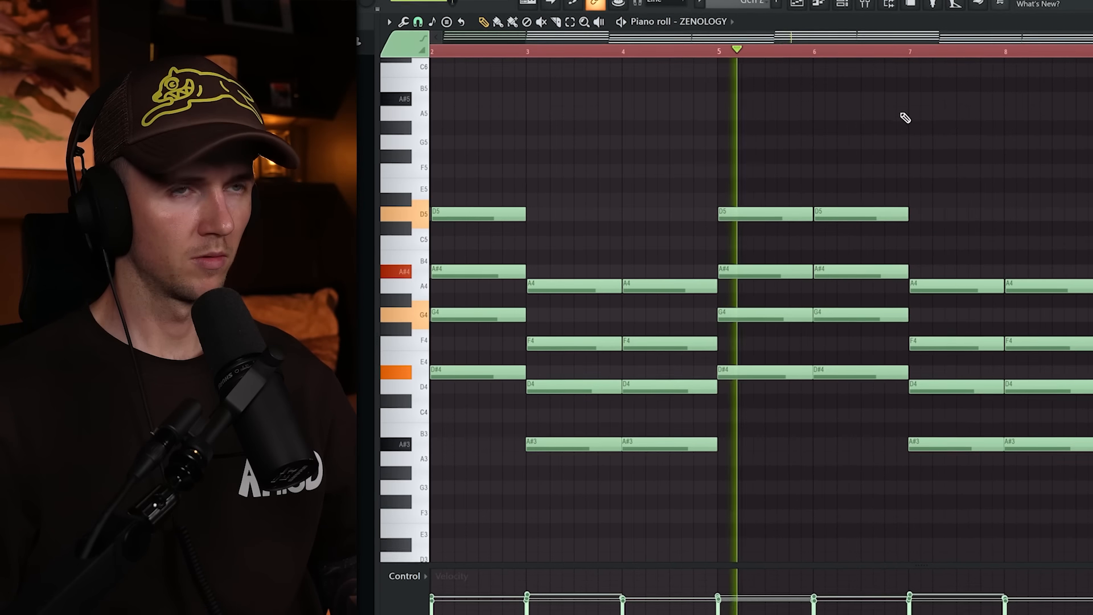
Add a half-bar C5 melody note at the end of bar 7 and a short A#4 note near the end of bar 8.
click(953, 241)
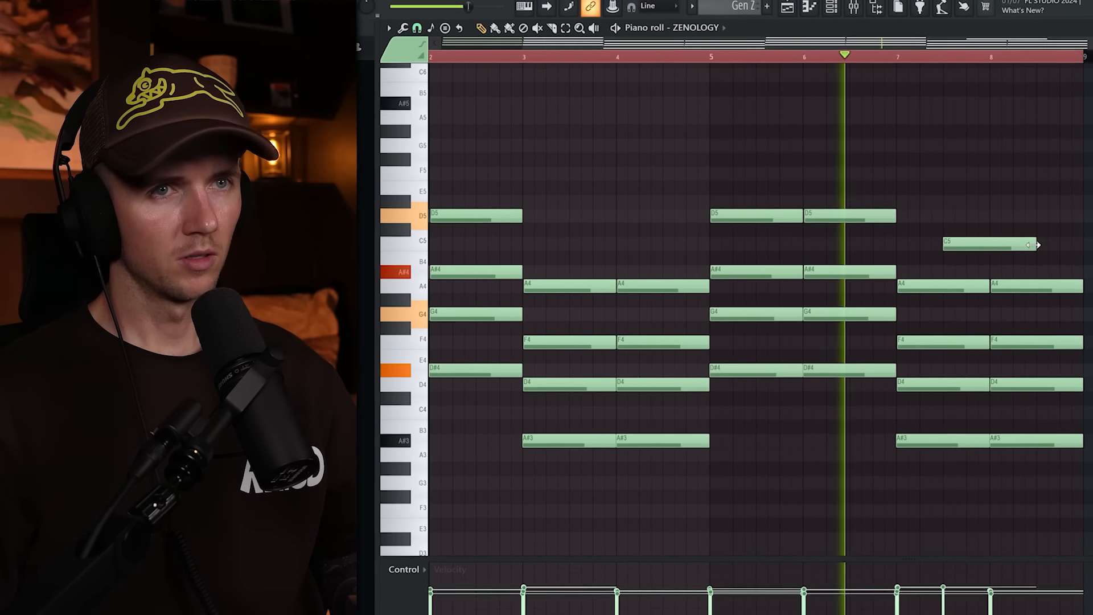
drag(1041, 242, 997, 243)
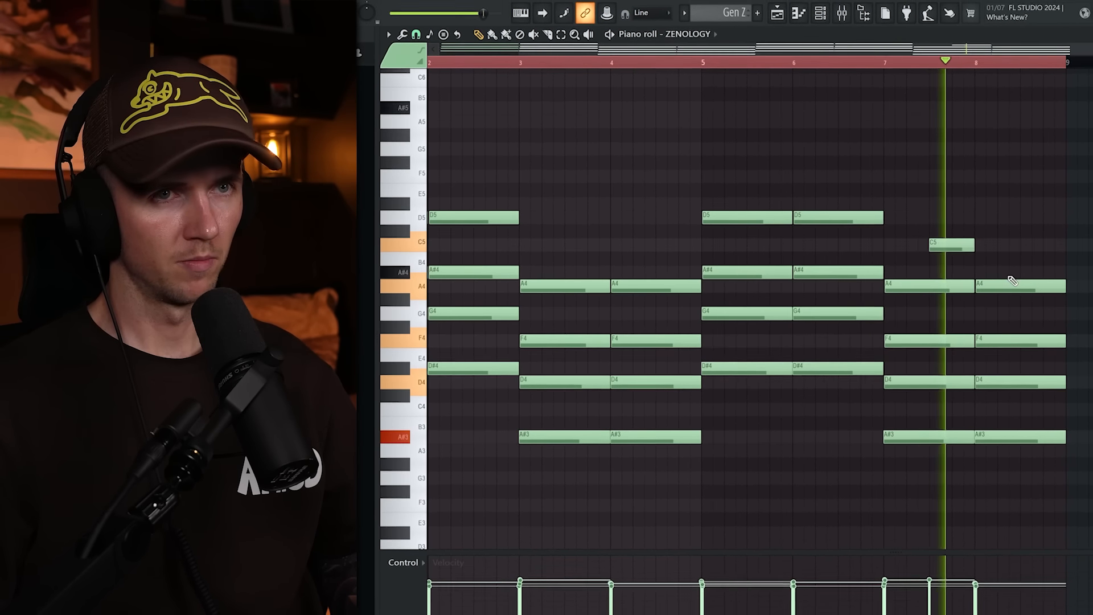
click(1030, 272)
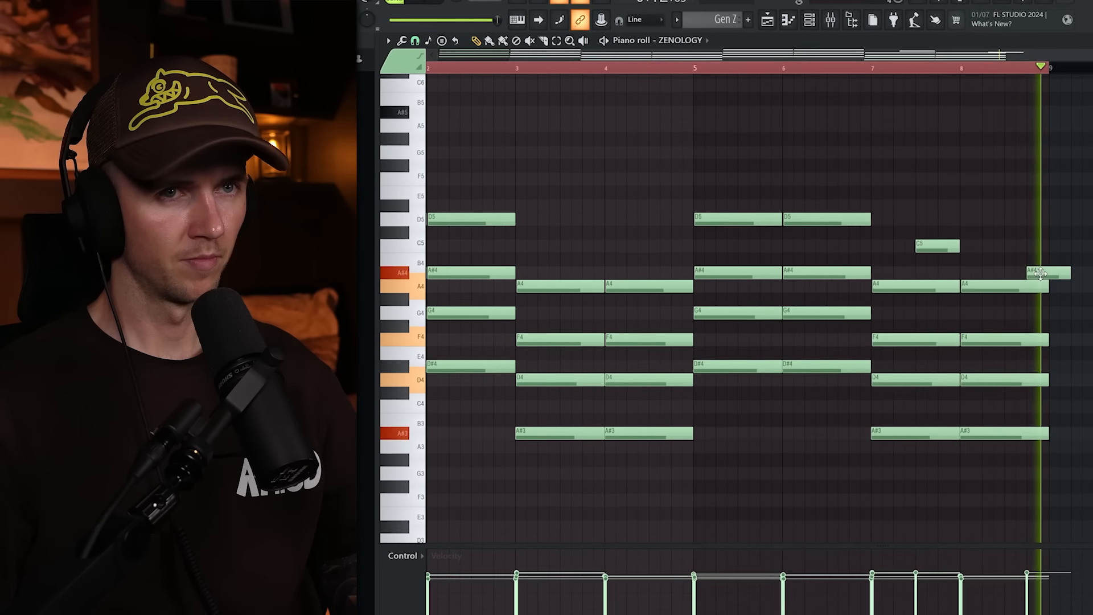
drag(1041, 274, 1054, 290)
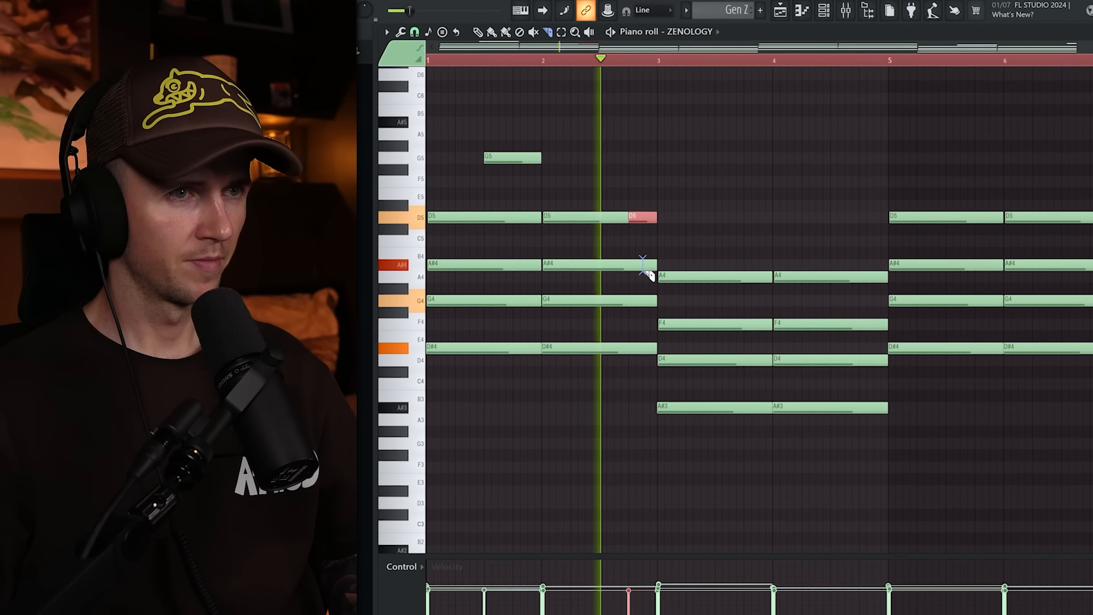
Rework the F5 melody notes over bars 3 and 4 of the chord progression.
key(p)
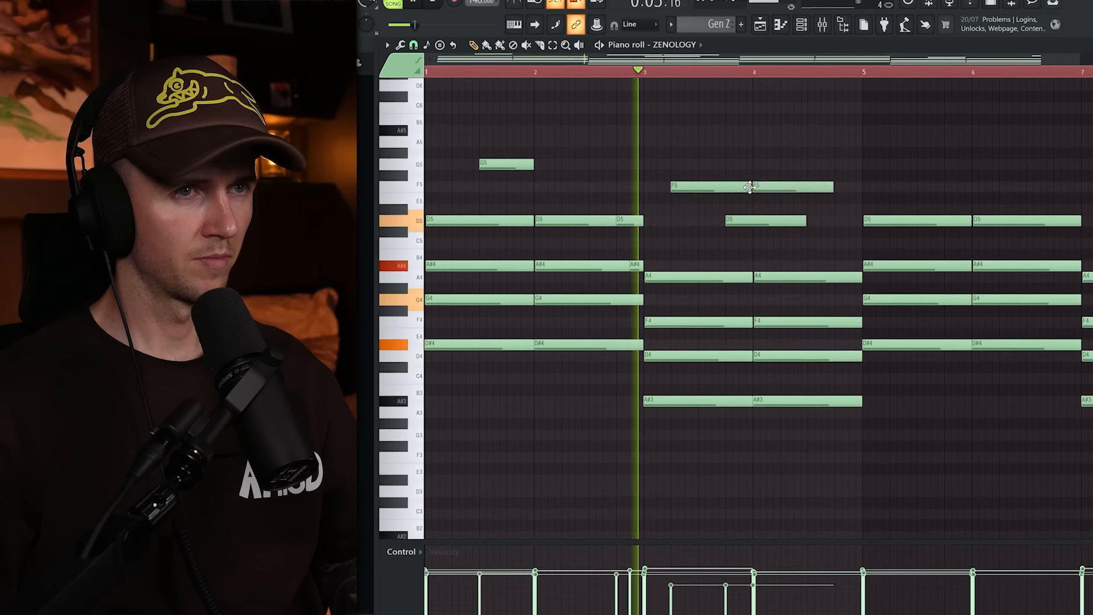
drag(754, 185, 729, 185)
click(744, 186)
right_click(751, 188)
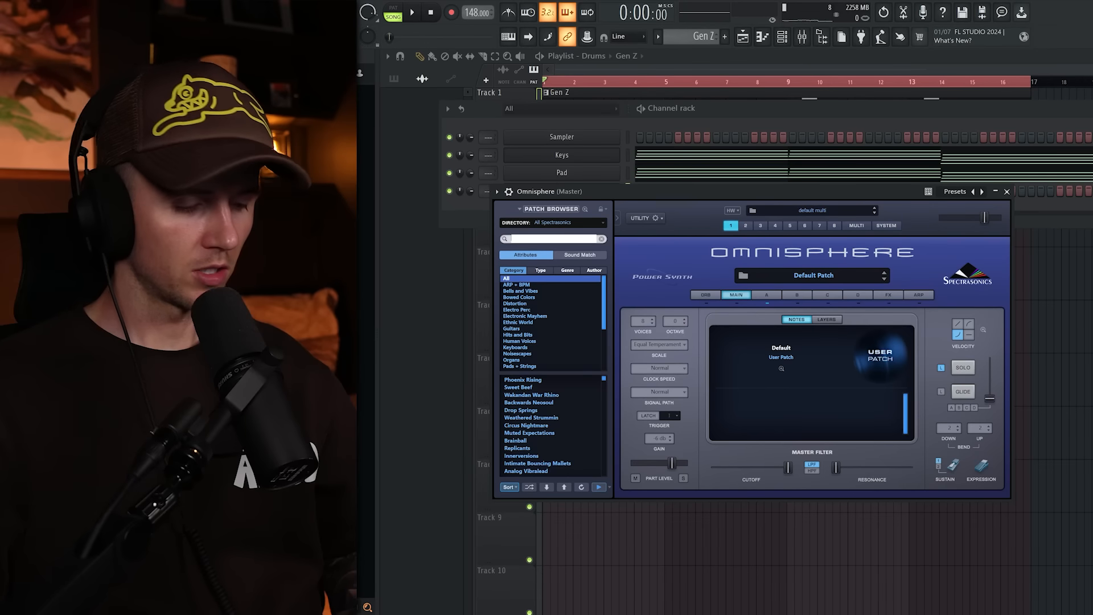
Search the Omnisphere patch browser for "ldr".
text(ldr)
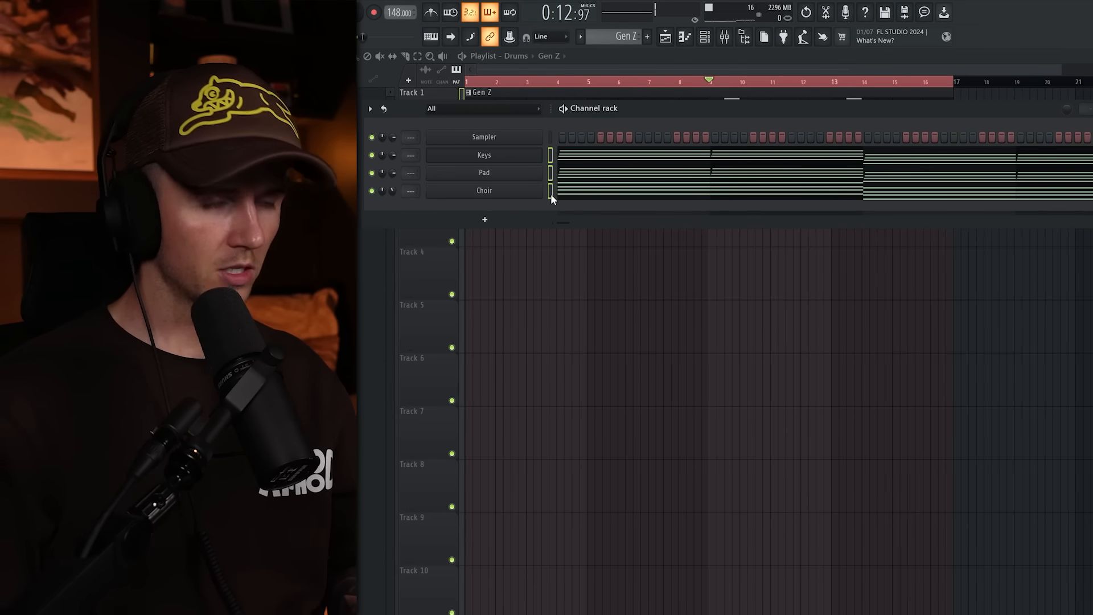
Apply the 30Hz + 18kHz cut preset to the Choir's Fruity parametric EQ 2 and raise the high-pass cutoffs of the Choir and Pad EQs into the low mids.
key(F9)
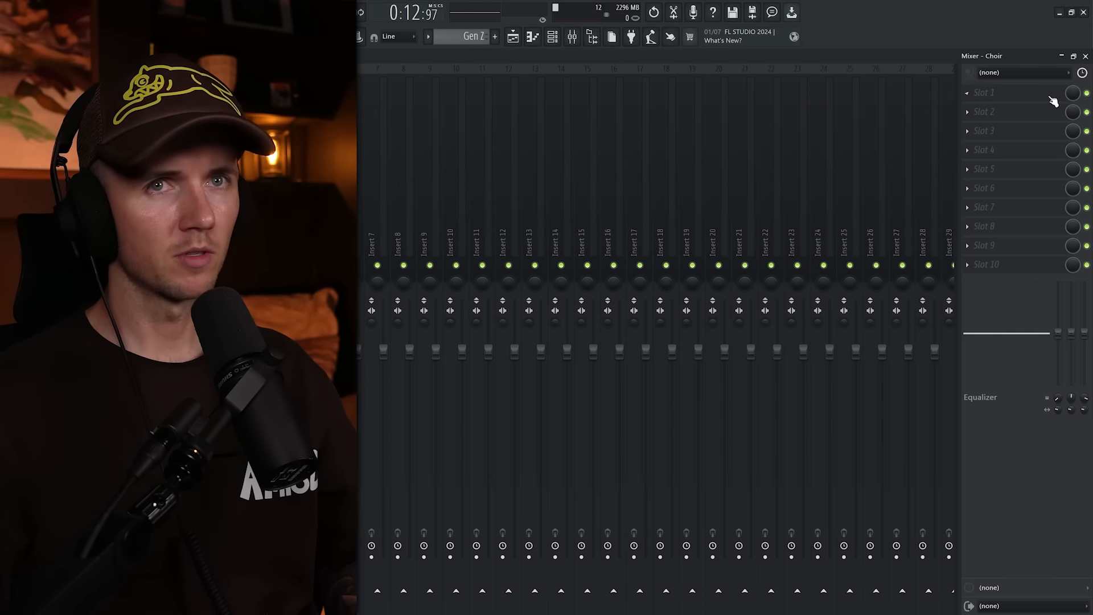
click(1029, 101)
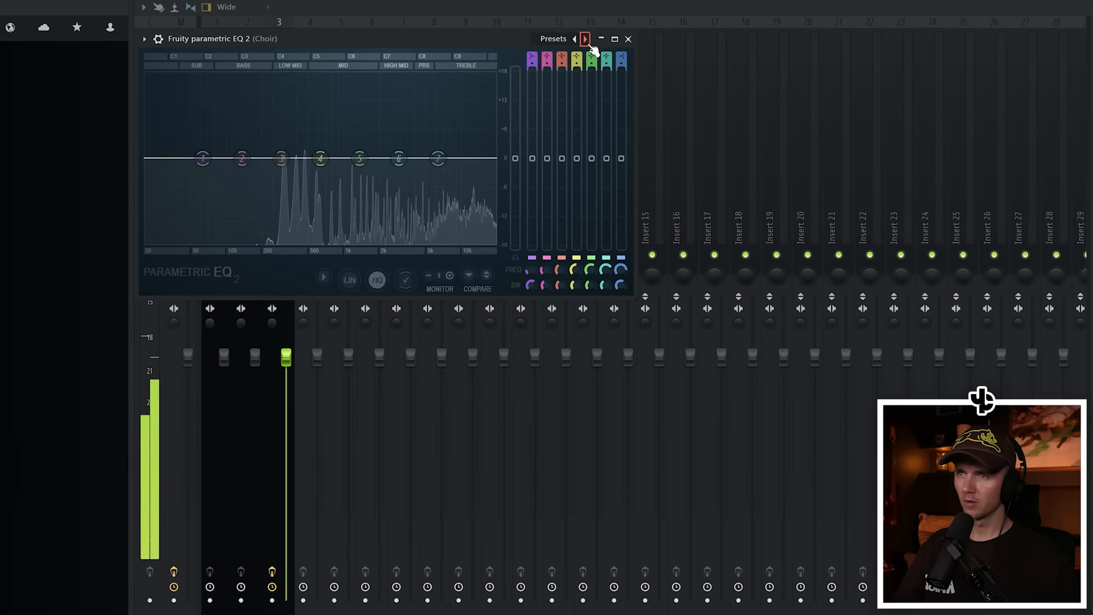
click(585, 42)
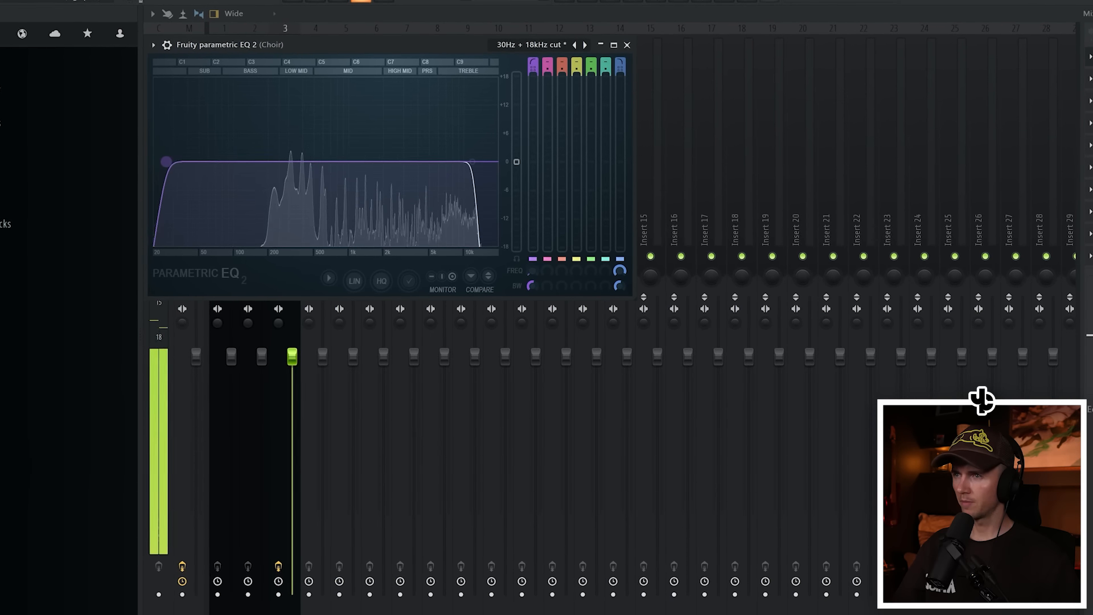
drag(166, 162, 300, 162)
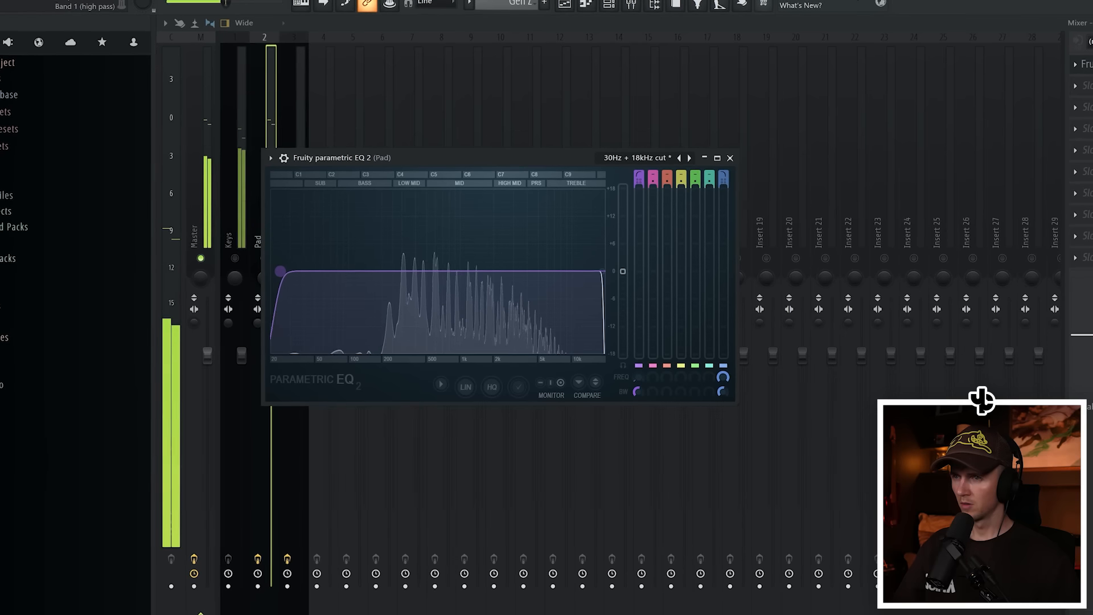
drag(281, 271, 402, 272)
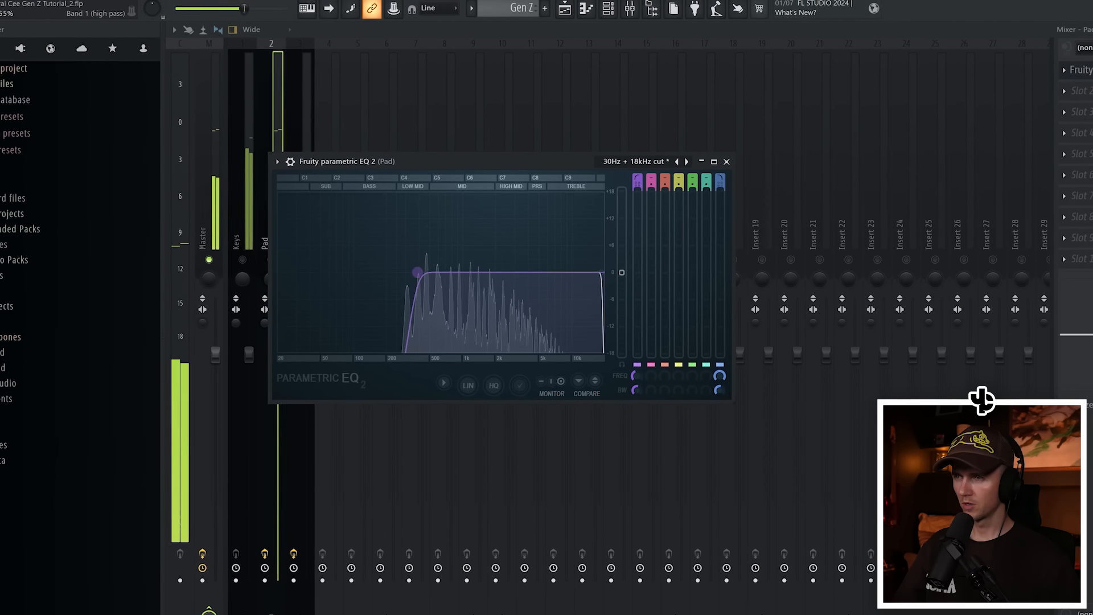
Add ValhallaVintageVerb to the Keys mixer track with the mix at 18.6 % and the decay at 2.90 s.
click(242, 260)
click(245, 236)
click(1064, 70)
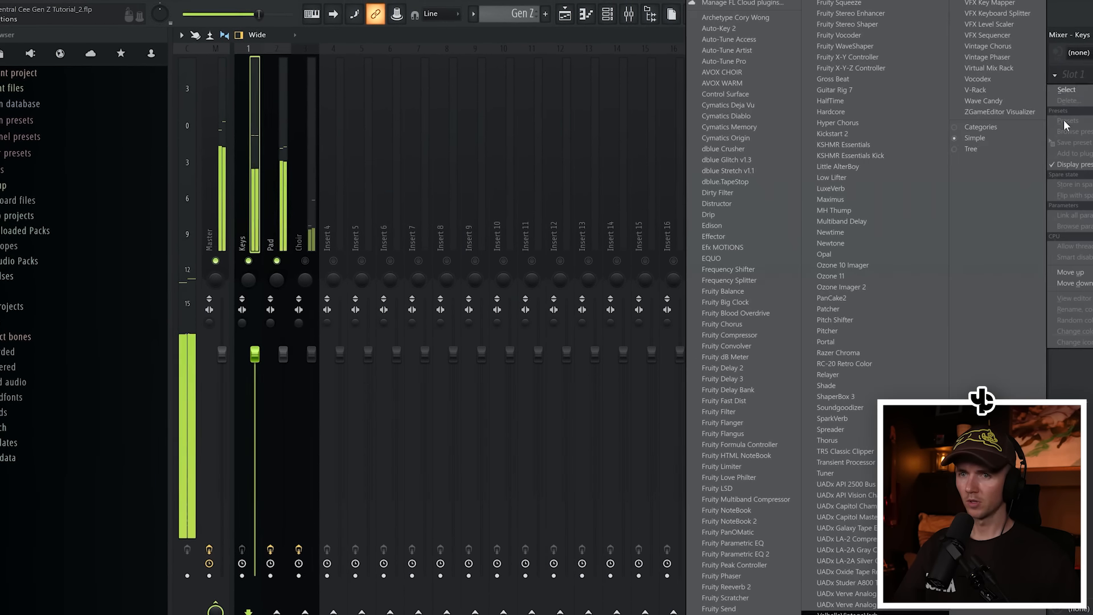
click(847, 612)
drag(292, 239, 309, 367)
drag(361, 297, 365, 303)
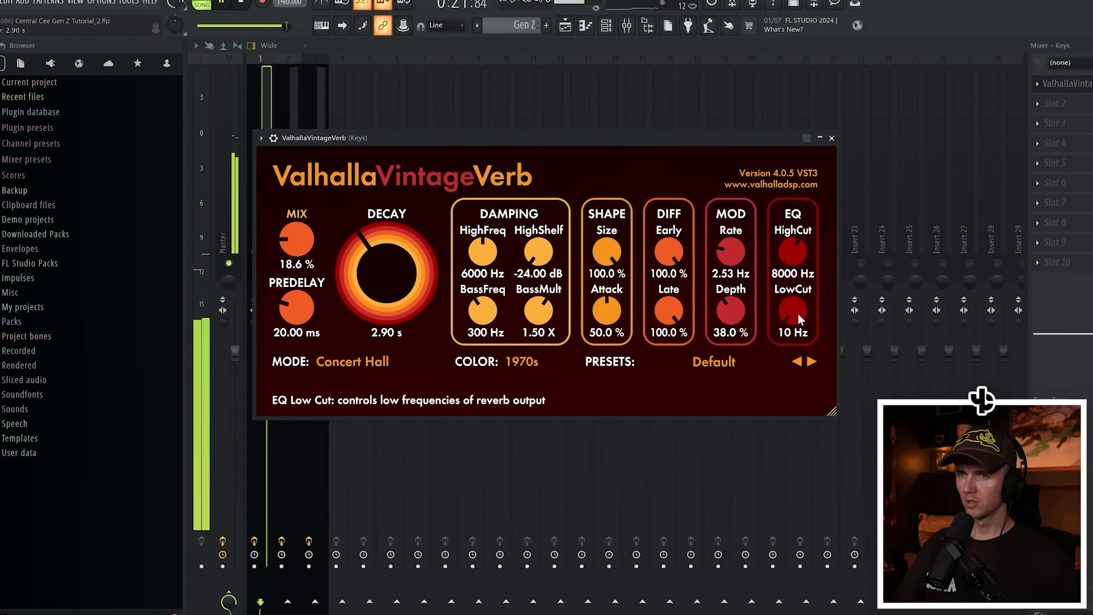
Adjust the low cut of the Keys reverb and fine-tune its mix and decay.
drag(798, 313, 799, 296)
drag(314, 239, 318, 251)
drag(388, 277, 390, 279)
drag(306, 238, 308, 241)
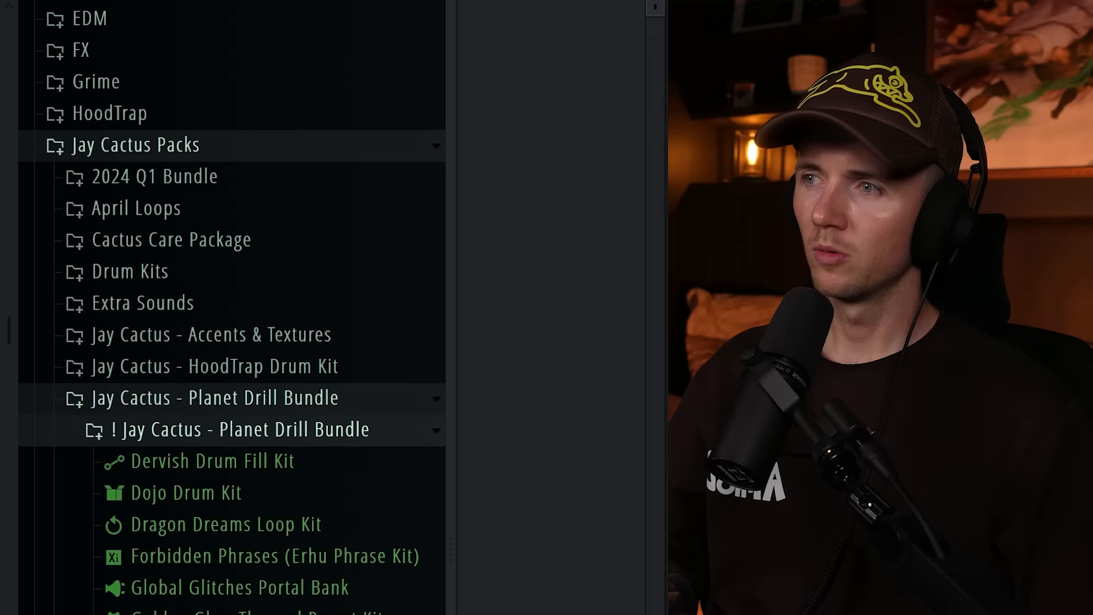
Open the TEXTURES folder of the Ostracon One-Shot Kit in the Planet Drill Bundle and go through its samples.
scroll(240, 398, down, 5)
click(216, 378)
scroll(245, 569, down, 2)
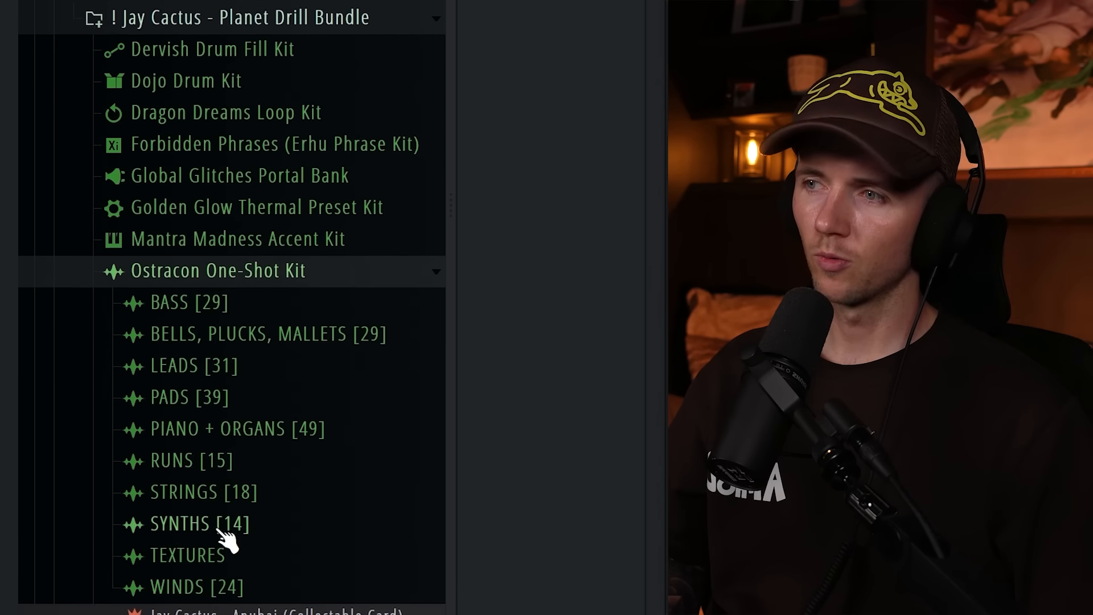
click(274, 553)
scroll(222, 535, down, 5)
scroll(216, 529, down, 5)
drag(327, 364, 328, 369)
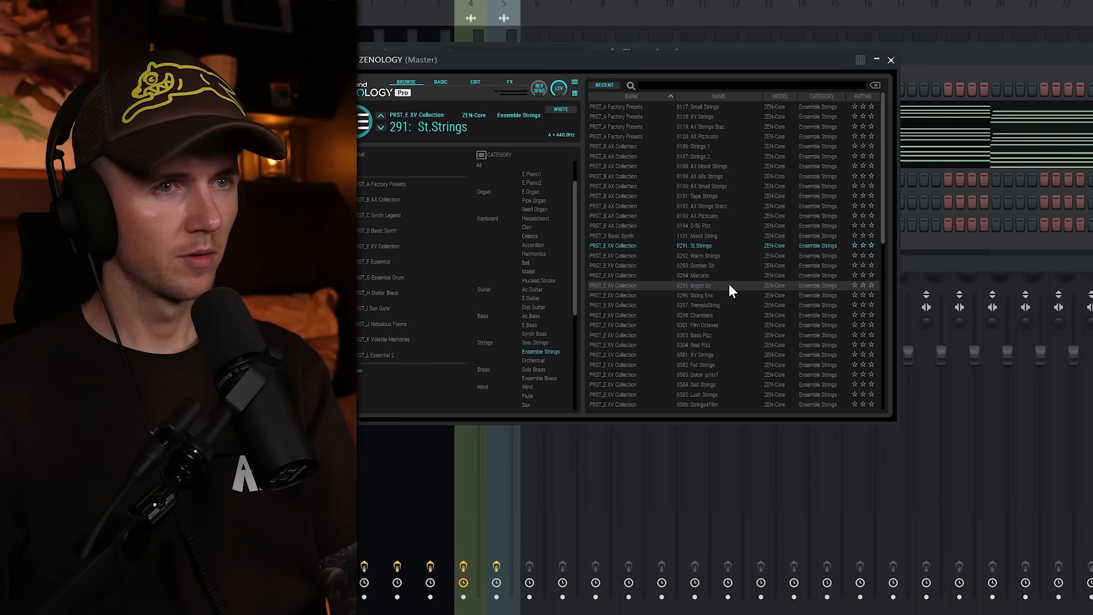
Audition ZENOLOGY presets, rate the Seek Flute preset three stars and close the plugin window.
click(737, 306)
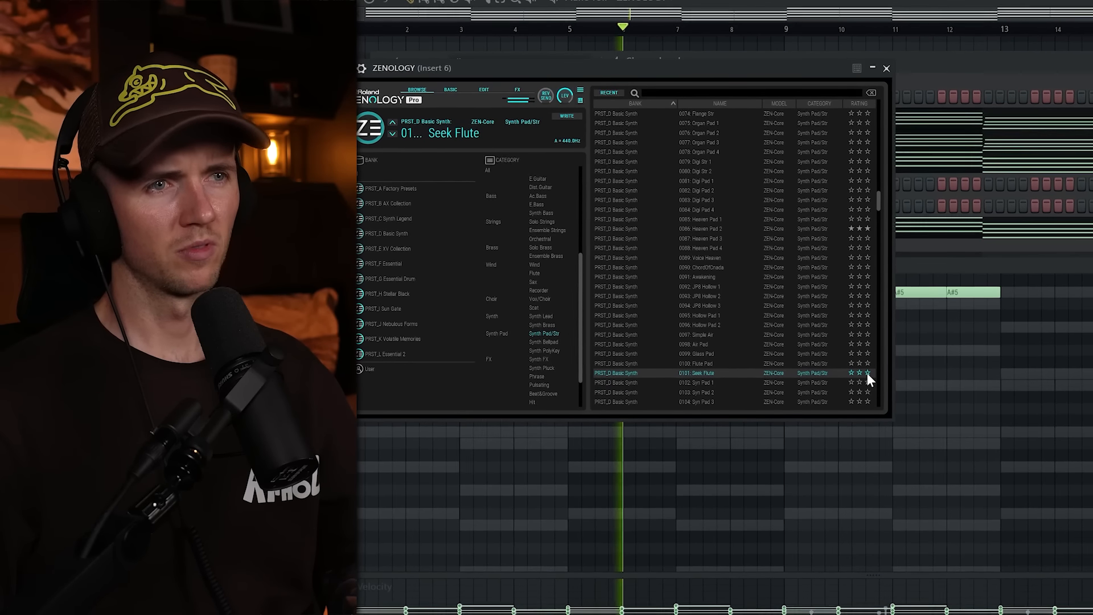
click(867, 372)
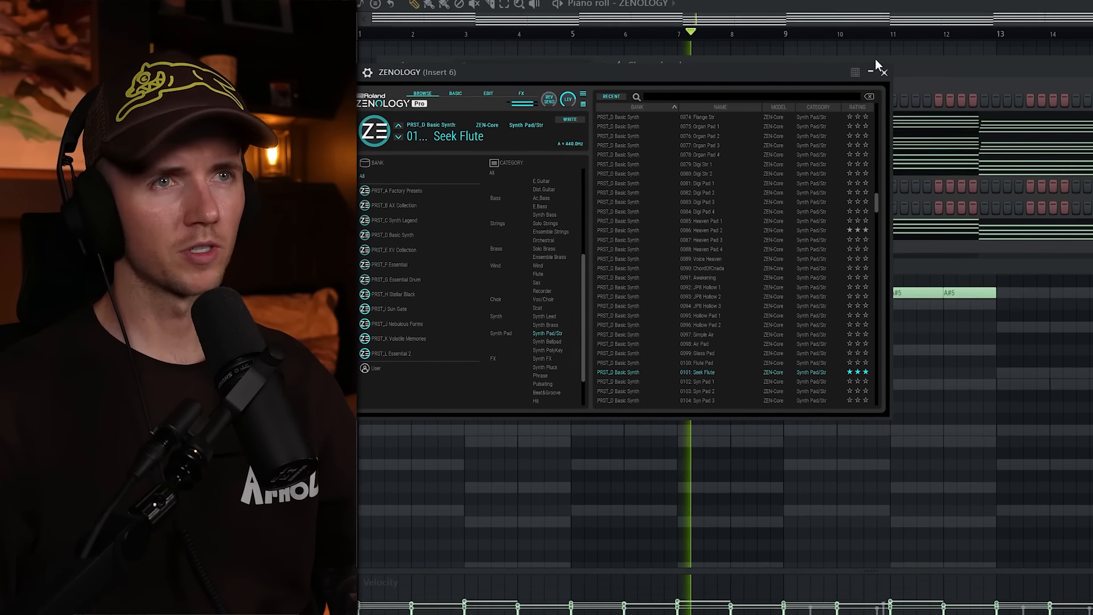
click(884, 73)
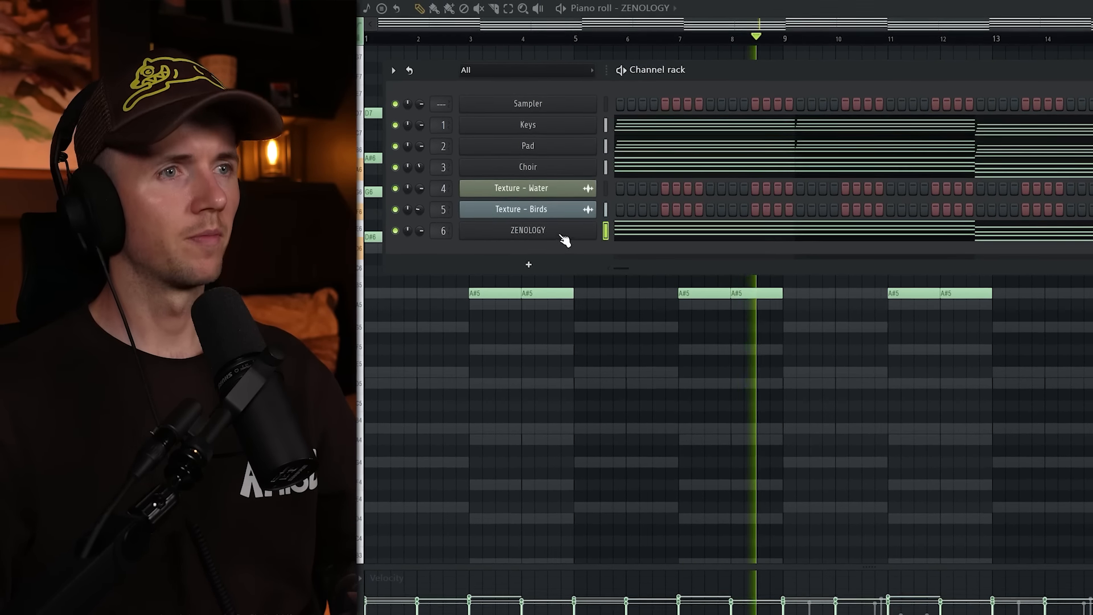
Rename the ZENOLOGY channel "Pad (High)" and select its A#6 notes in bars 5 and 6.
right_click(569, 230)
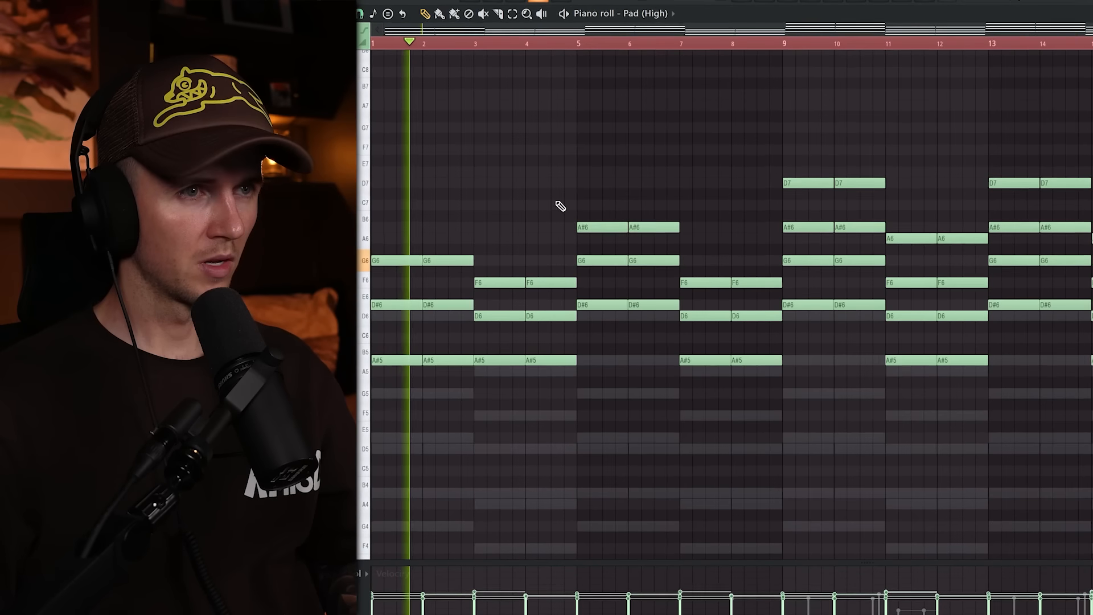
ctrl+drag(598, 200, 651, 230)
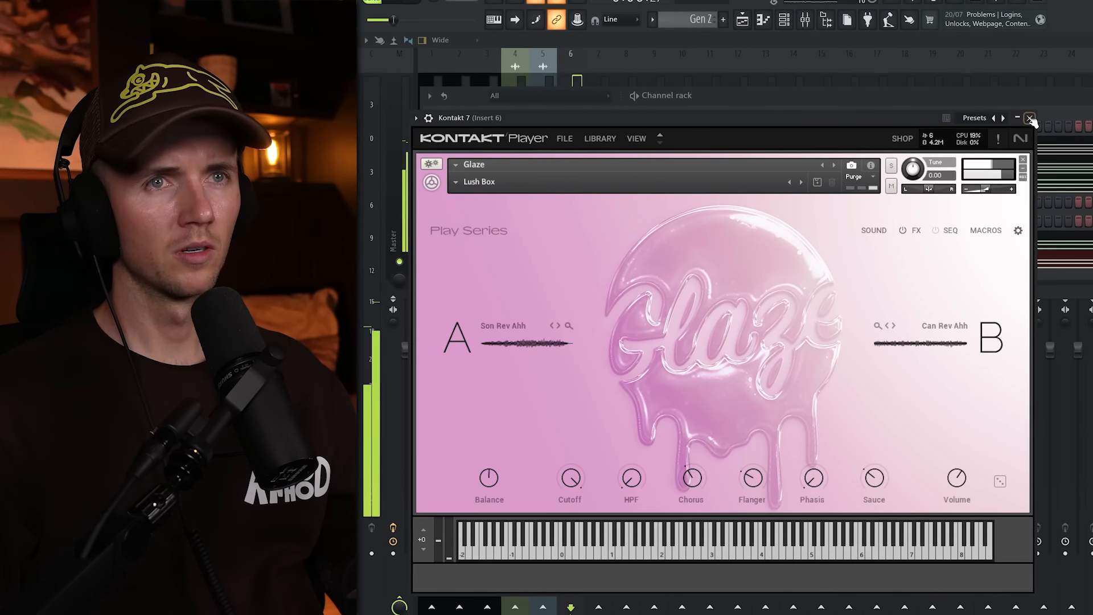
Close the Kontakt 7 instrument and open the name, color and icon settings of its channel.
click(1028, 119)
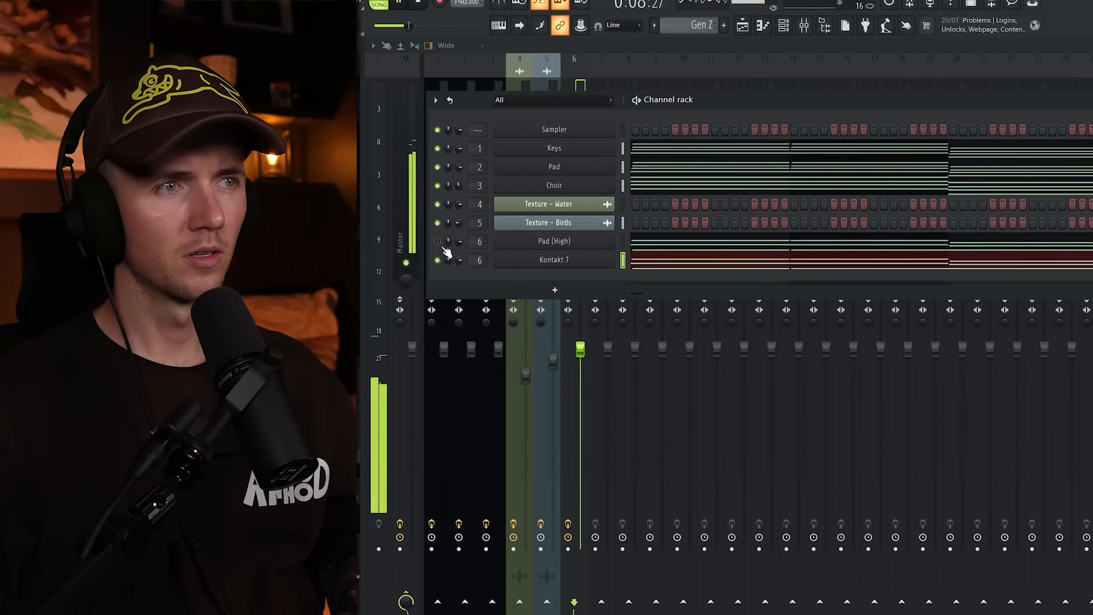
right_click(613, 257)
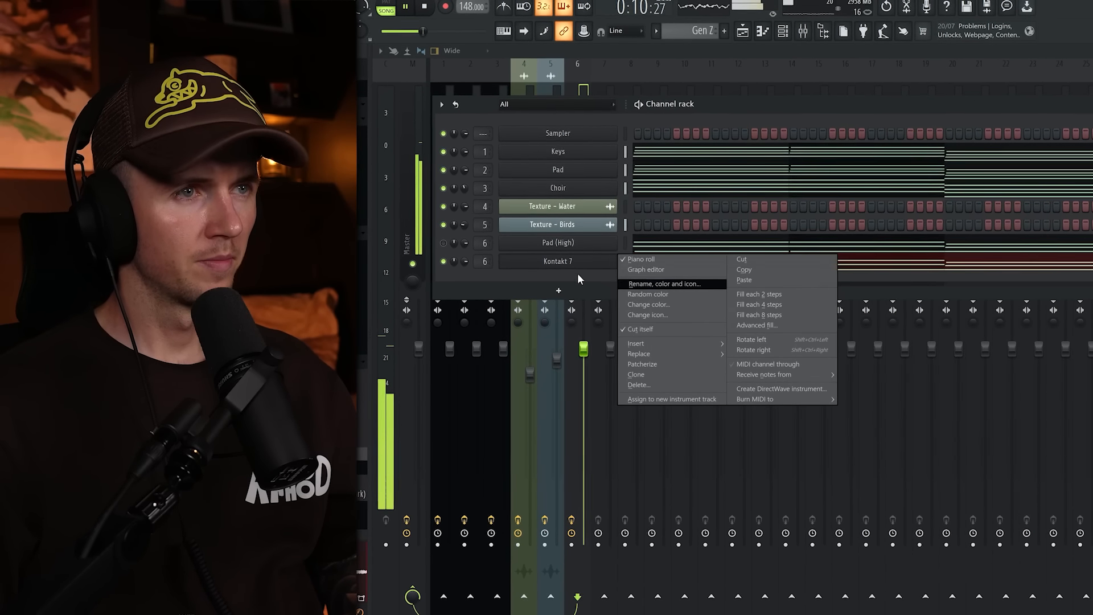
click(645, 283)
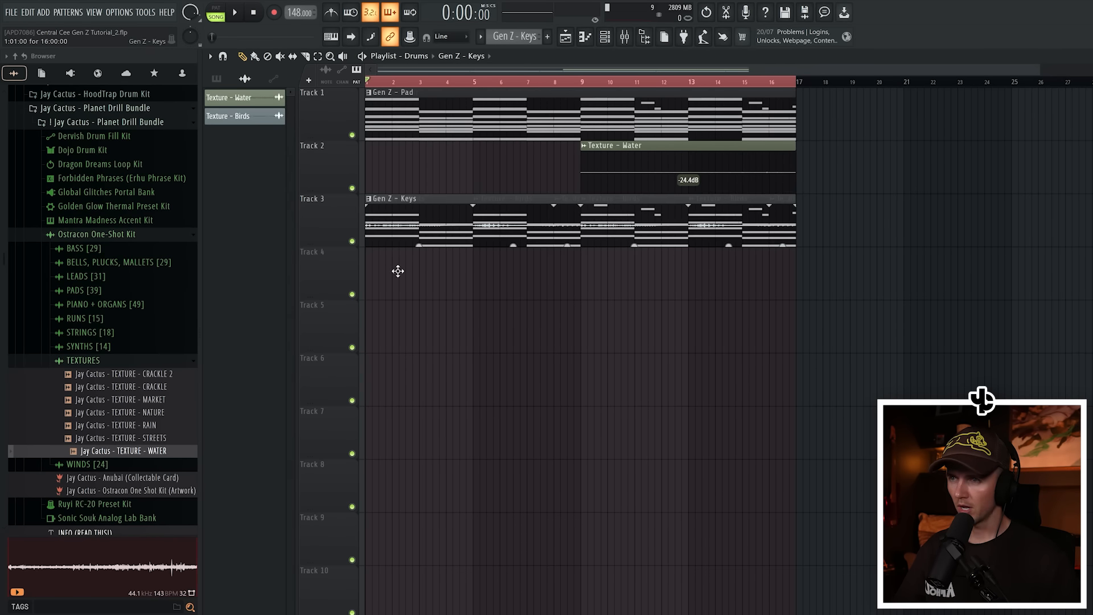
Position a pattern clip on Track 4 at the start of the playlist.
drag(398, 271, 398, 273)
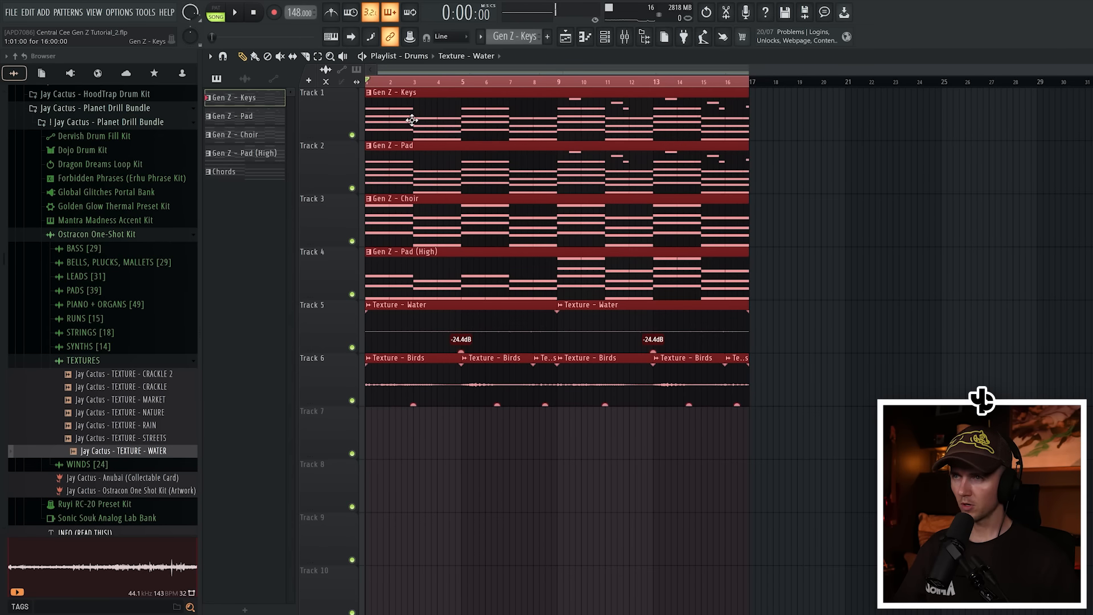
Duplicate the 16-bar arrangement to bars 17 and 33, delete the Gen Z - Choir clip at bar 33, and select all clips.
drag(412, 120, 797, 100)
scroll(667, 402, down, 2)
ctrl+click(664, 409)
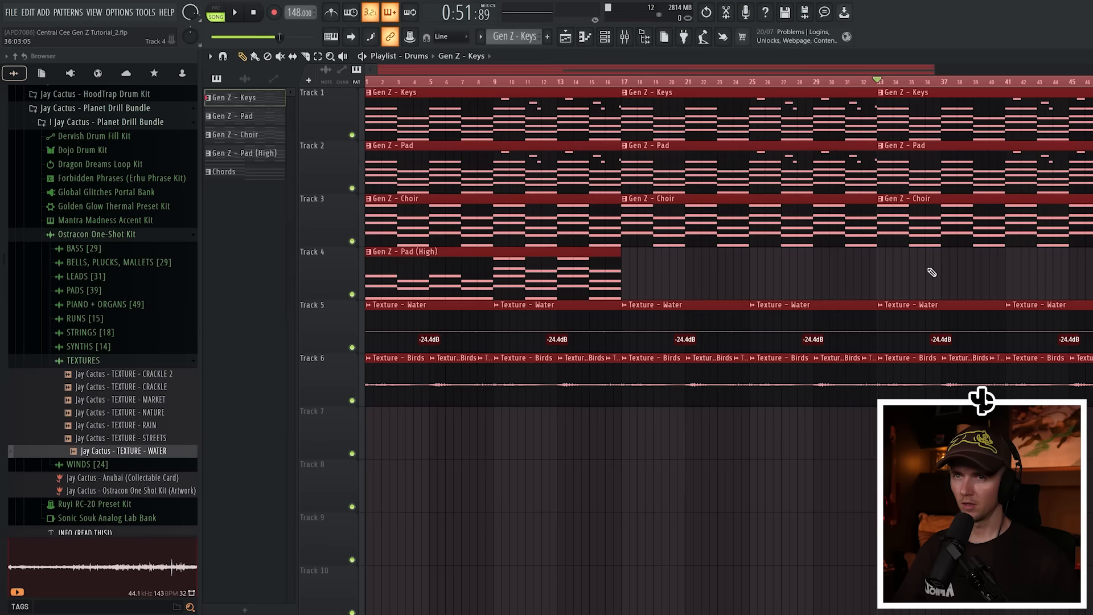
ctrl+click(932, 272)
right_click(923, 216)
key(space)
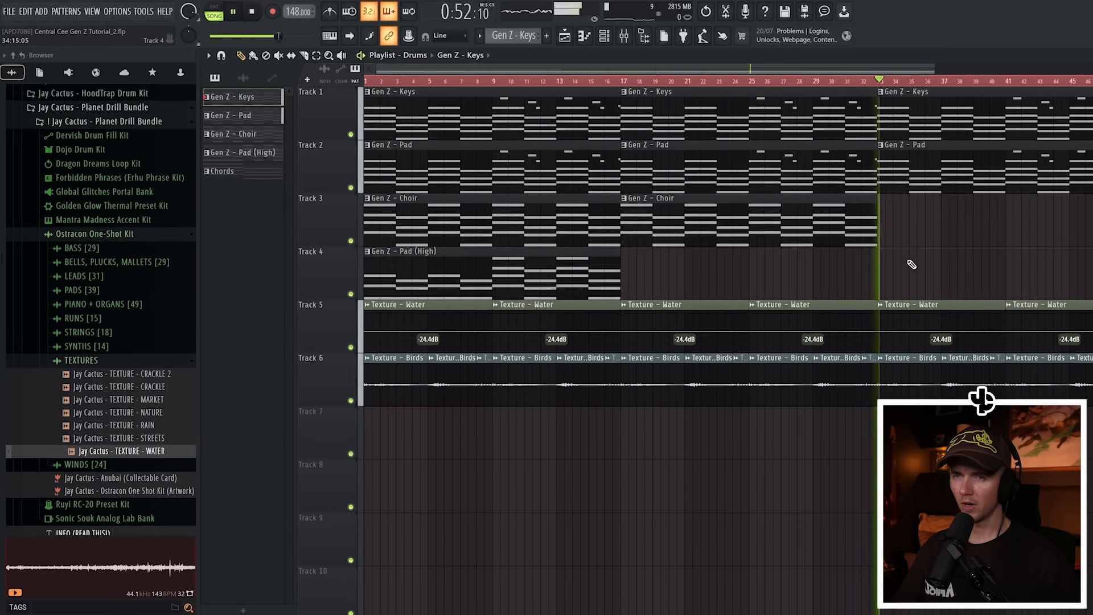
scroll(911, 261, down, 2)
key(ctrl+a)
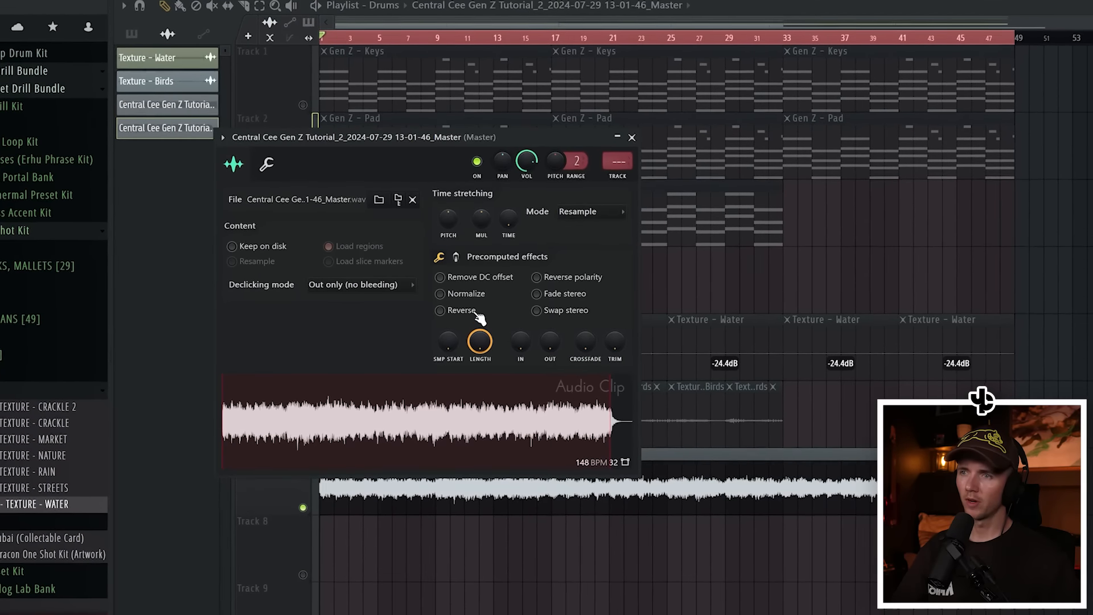
Reverse the bounced master audio clip, setting its time stretching mode to Stretch and its declicking mode to Generic (bleeding).
click(463, 311)
click(578, 210)
click(586, 246)
click(342, 284)
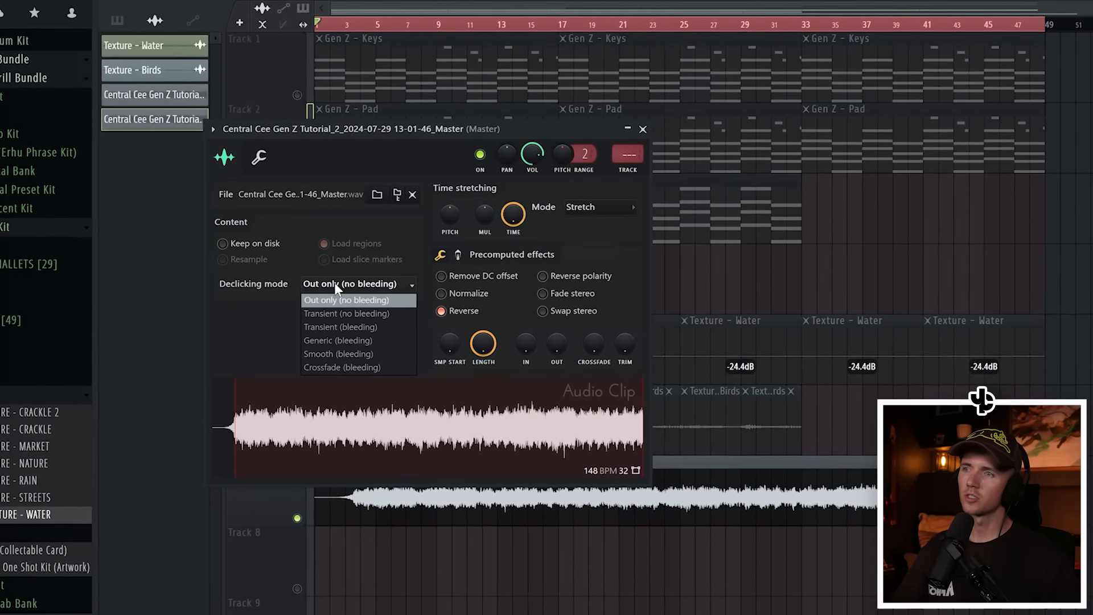
click(334, 344)
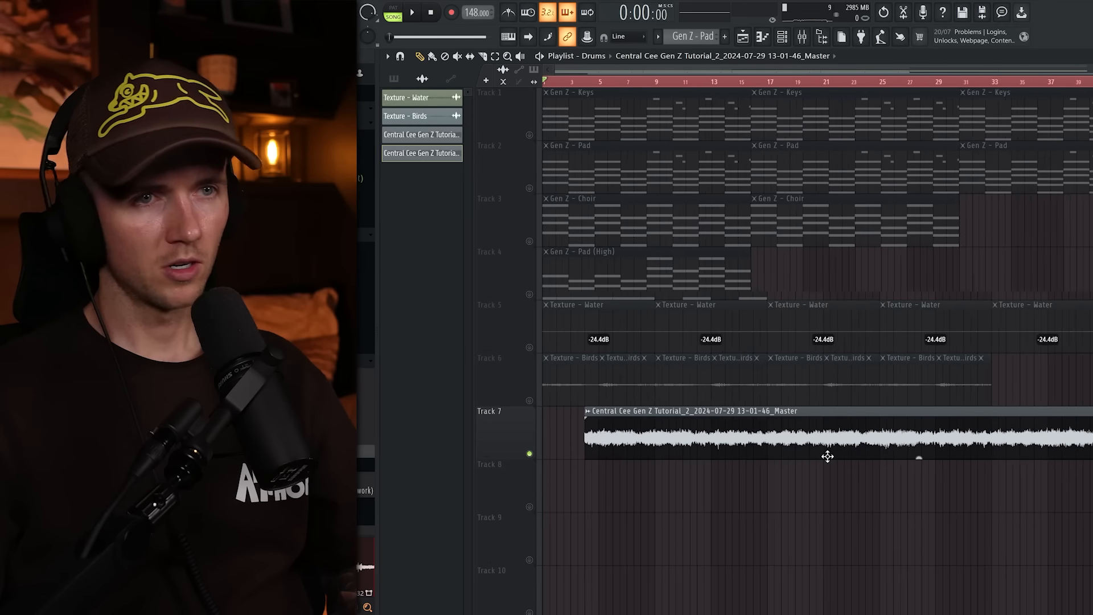
Play back the reversed master clip and move the short master clip on Track 8 to bar 7.
scroll(1090, 450, up, 6)
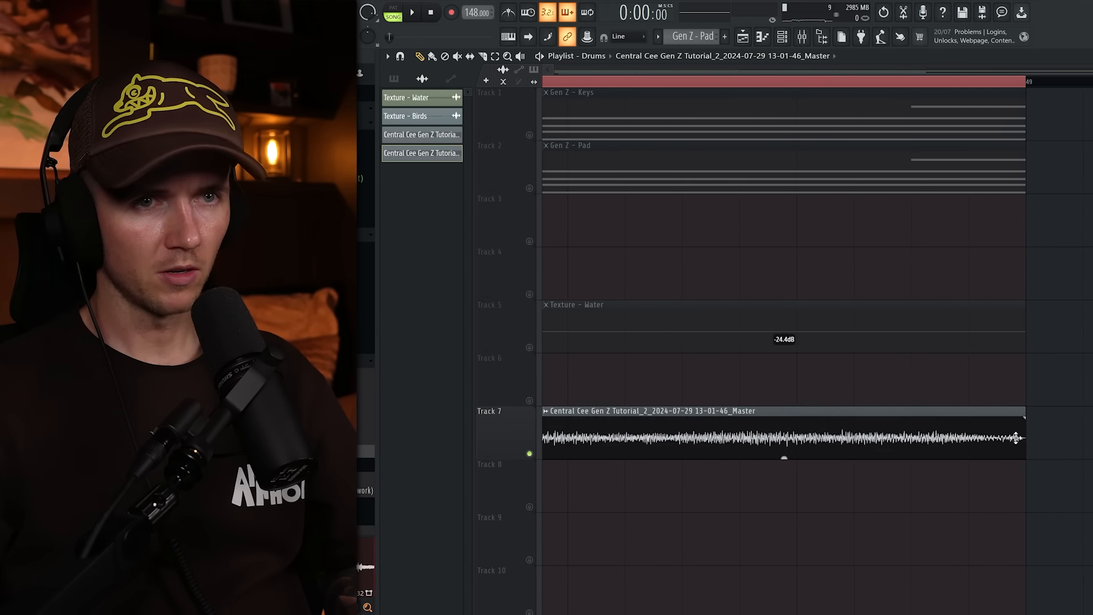
key(space)
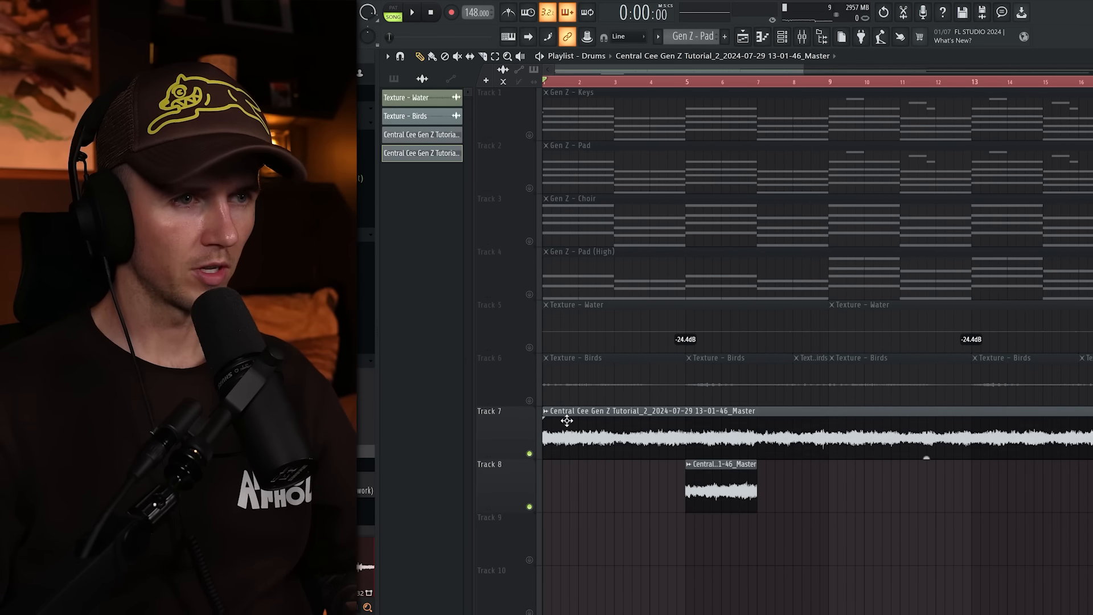
key(space)
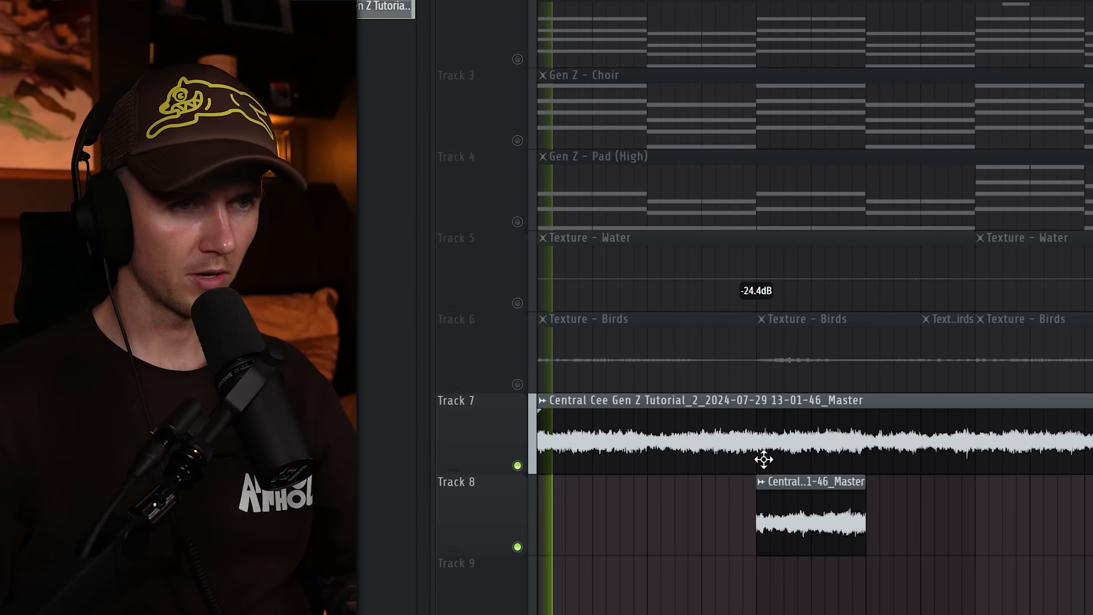
mouse_move(880, 496)
mouse_down()
mouse_move(775, 495)
mouse_move(884, 505)
mouse_up()
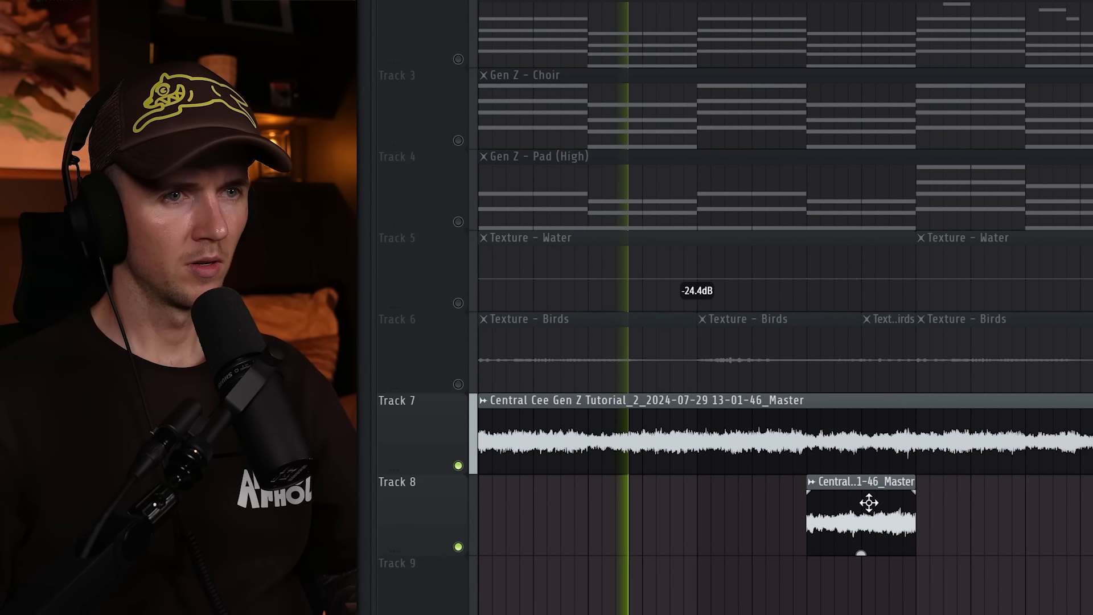
Slice the Track 7 master clip at bar 7 and insert the short Track 8 clip between the two parts.
key(c)
click(829, 446)
key(p)
drag(837, 453, 973, 456)
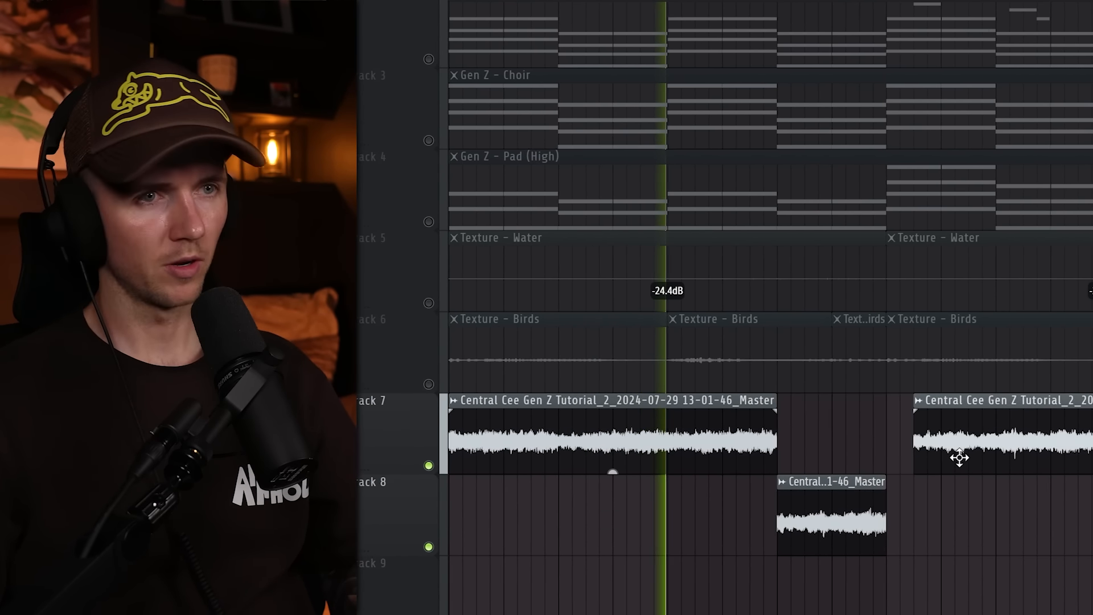
drag(825, 514, 827, 433)
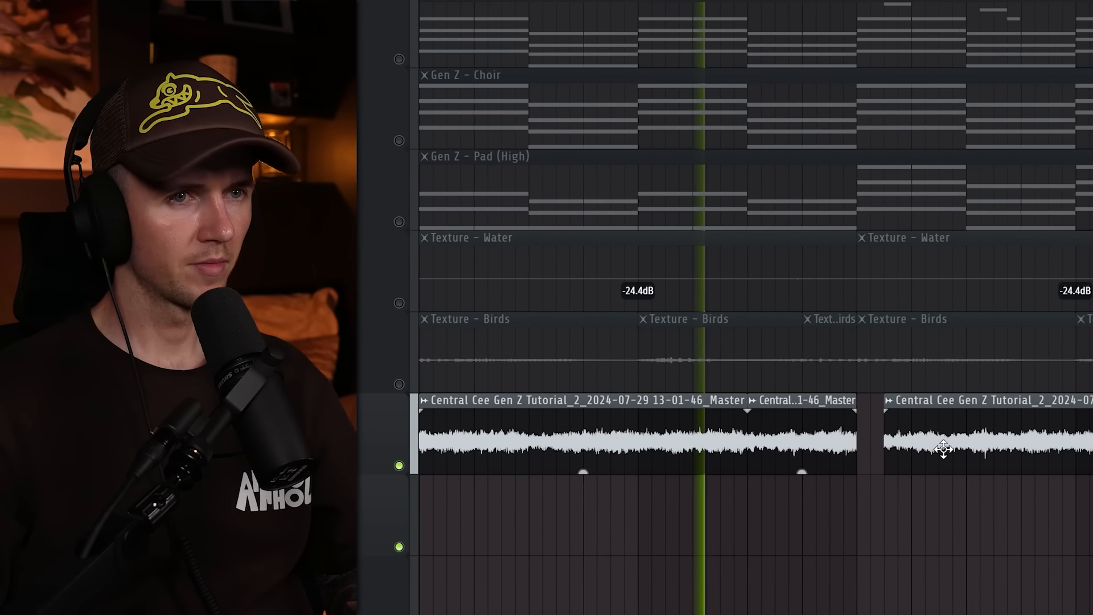
drag(954, 448, 903, 450)
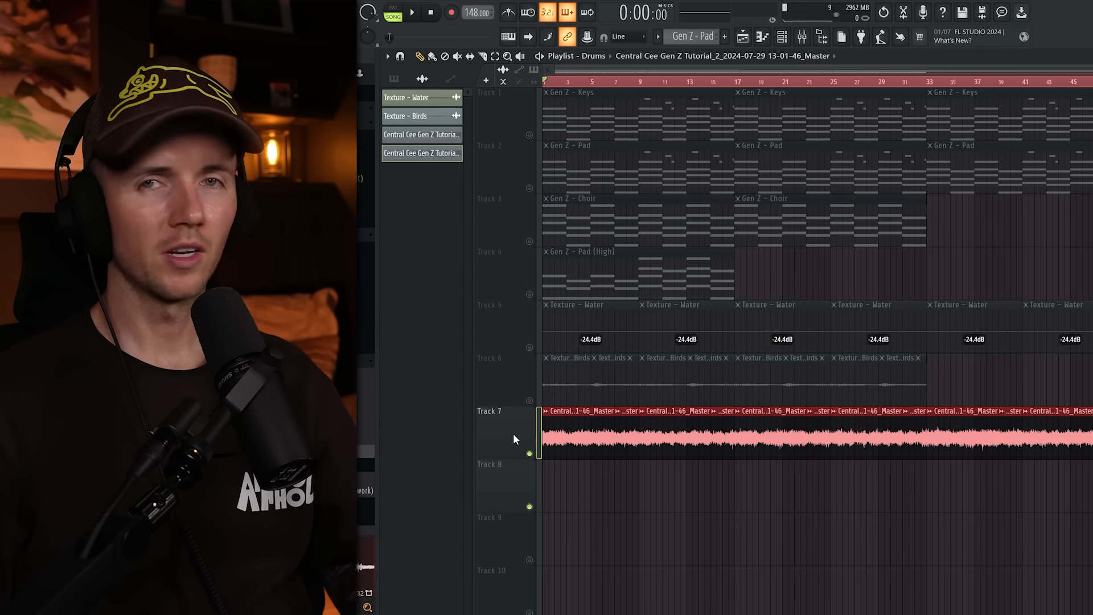
Consolidate the master clips on Track 7 over the time selection.
right_click(514, 432)
mouse_move(556, 527)
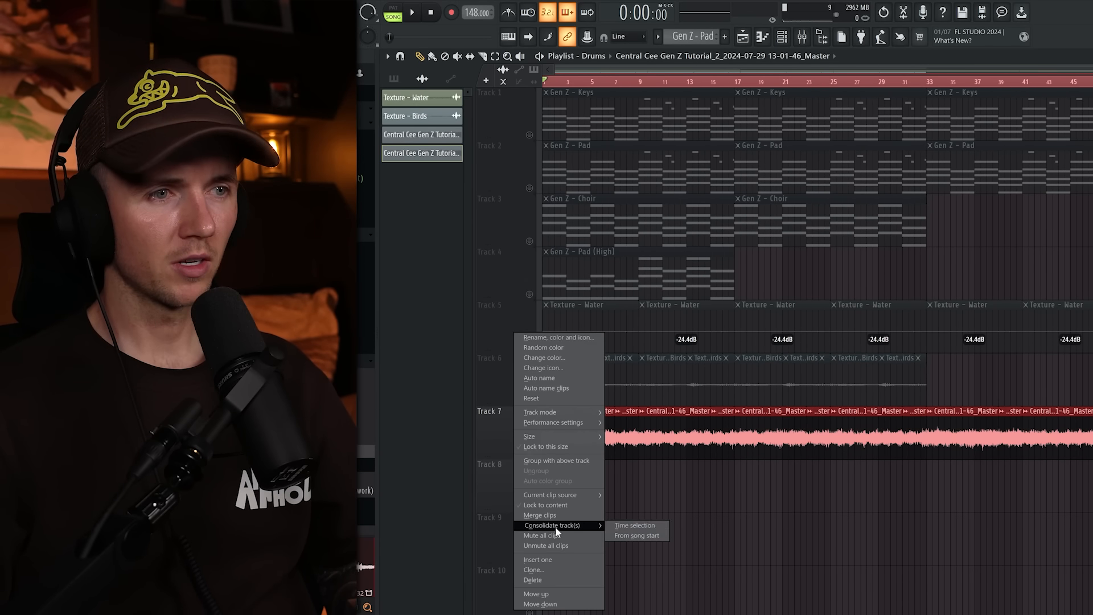
click(631, 529)
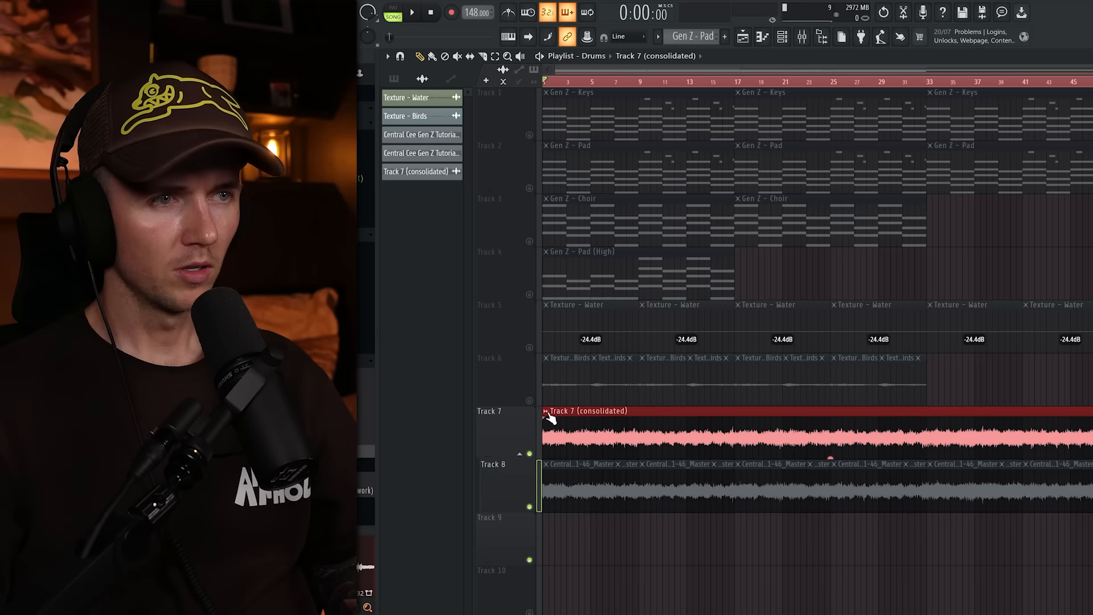
Chop the consolidated Track 7 audio clip in bars.
right_click(543, 417)
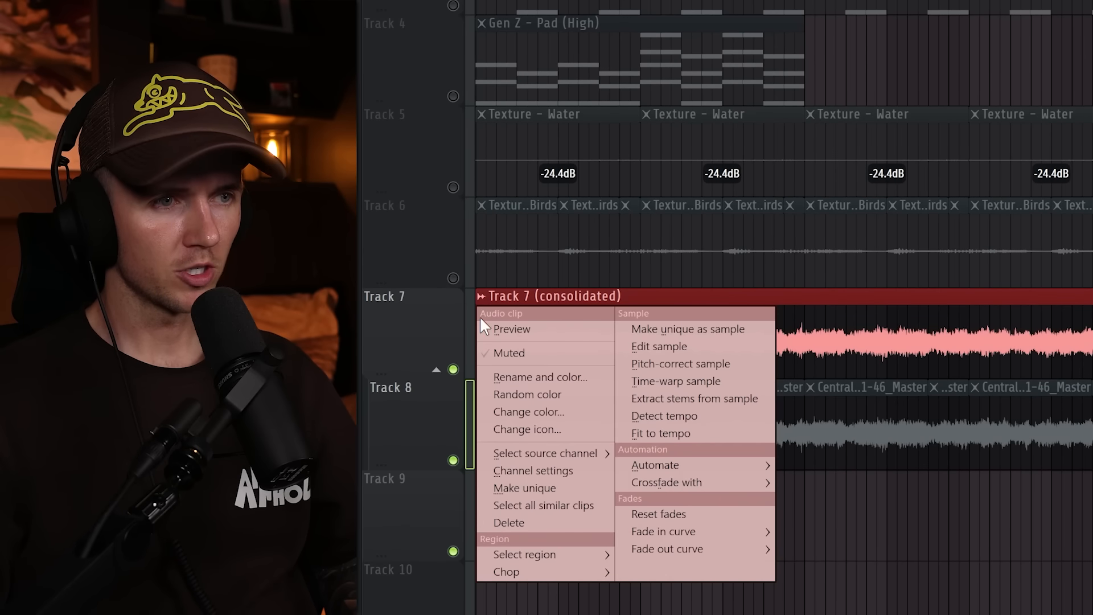
mouse_move(581, 569)
mouse_move(688, 555)
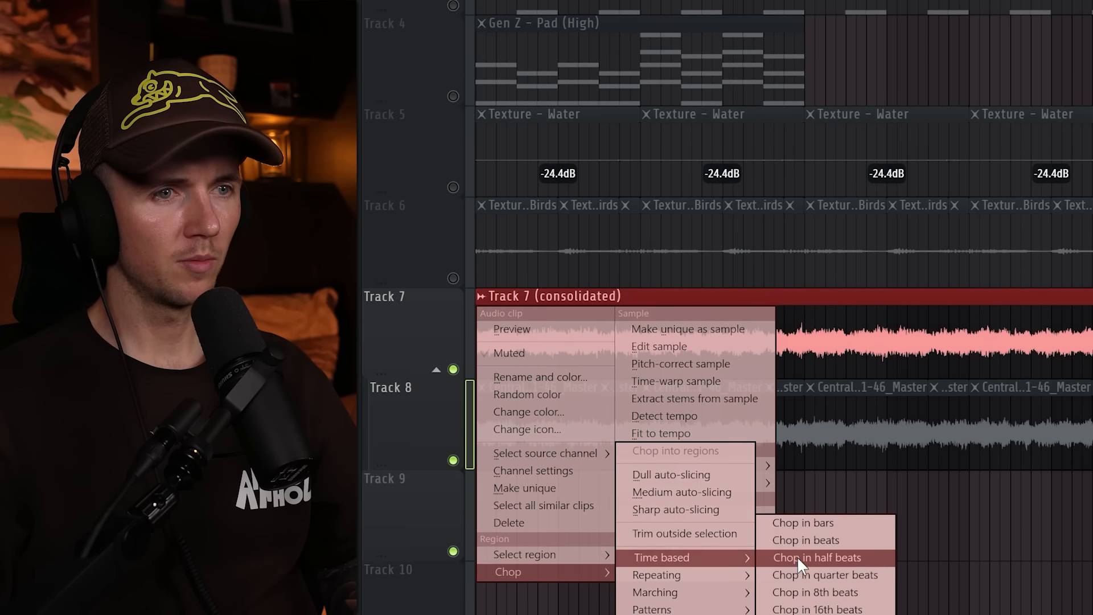
click(835, 524)
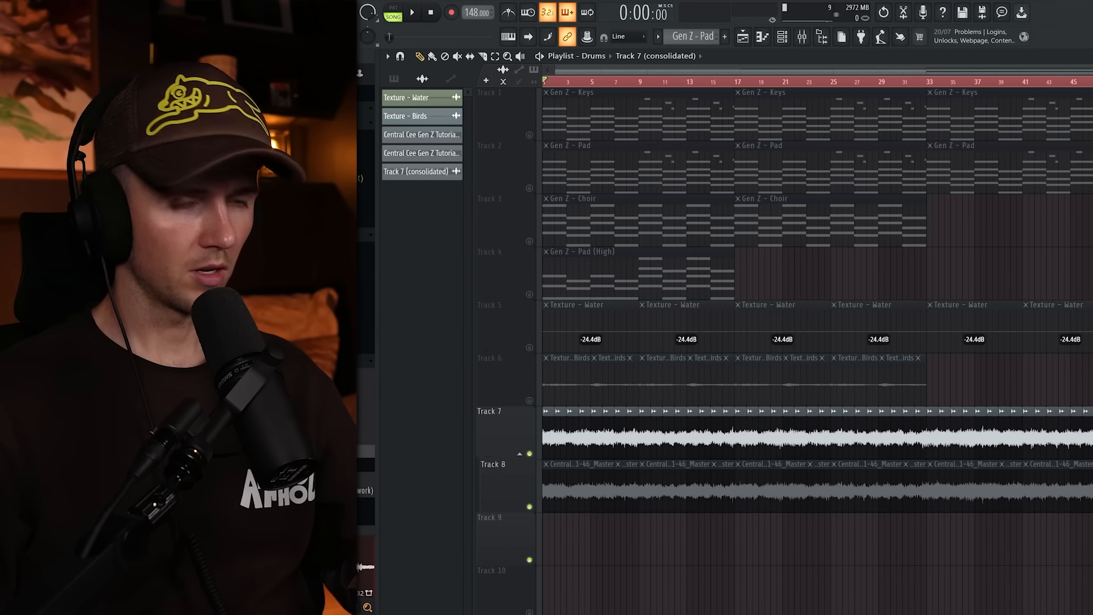
Select all the one-bar slices on Track 7, add short fades at their edges and play them back.
drag(1078, 427, 528, 420)
scroll(529, 420, up, 8)
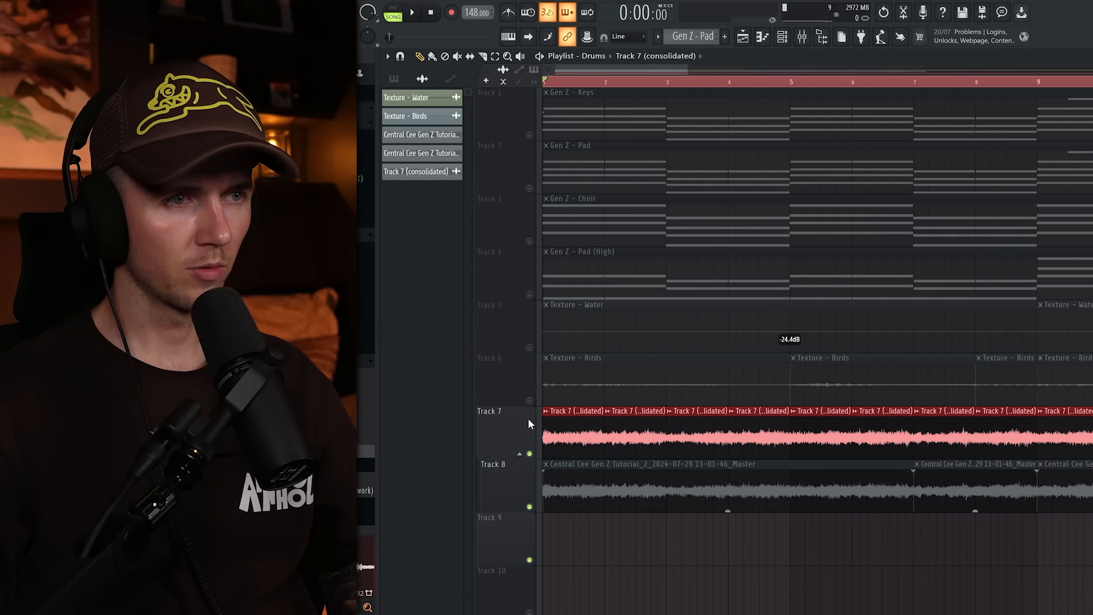
scroll(659, 420, up, 5)
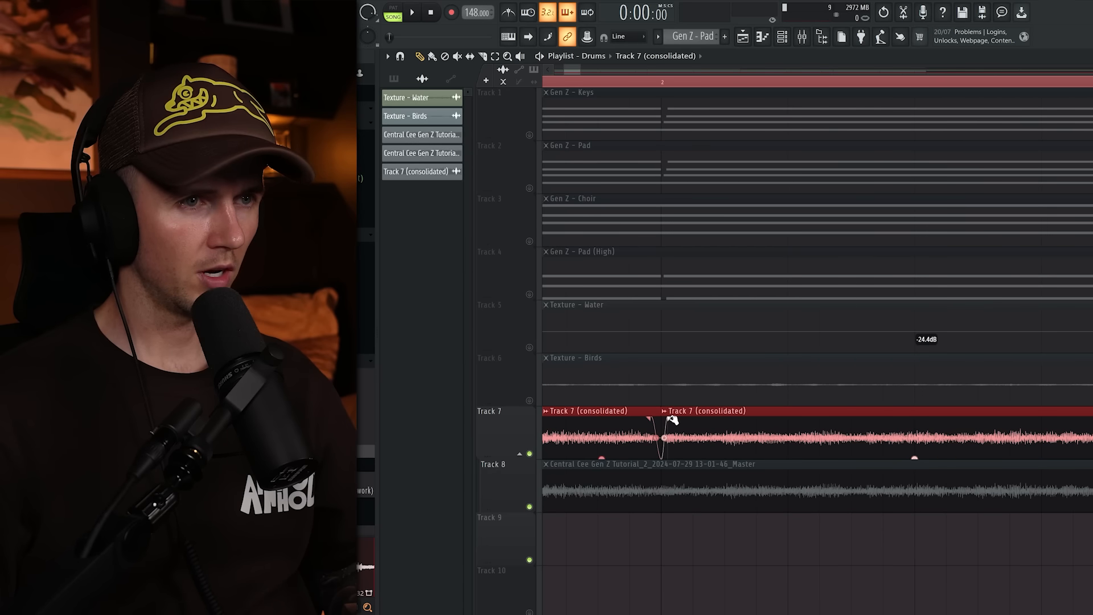
key(space)
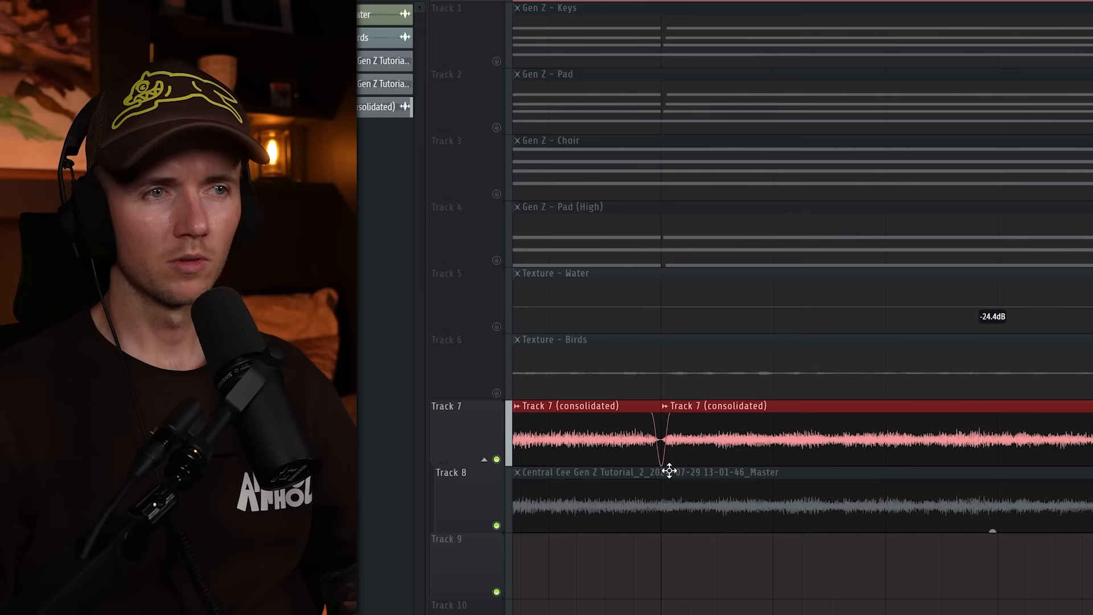
Consolidate the faded one-bar slices on Track 7 into a new clip over the time selection.
scroll(669, 471, down, 3)
scroll(669, 470, down, 4)
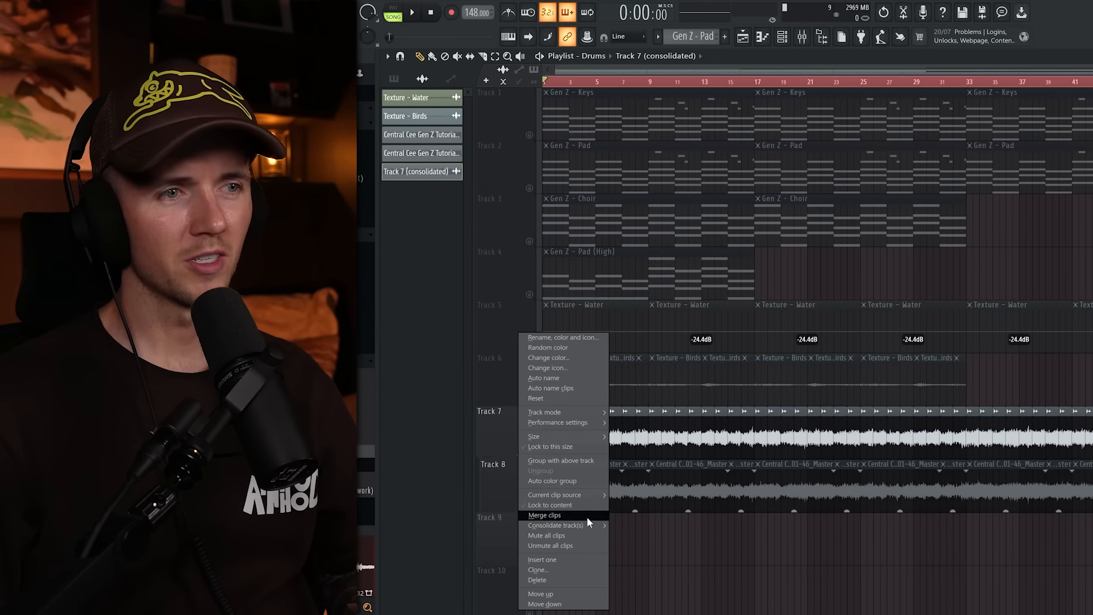
mouse_move(587, 524)
click(639, 525)
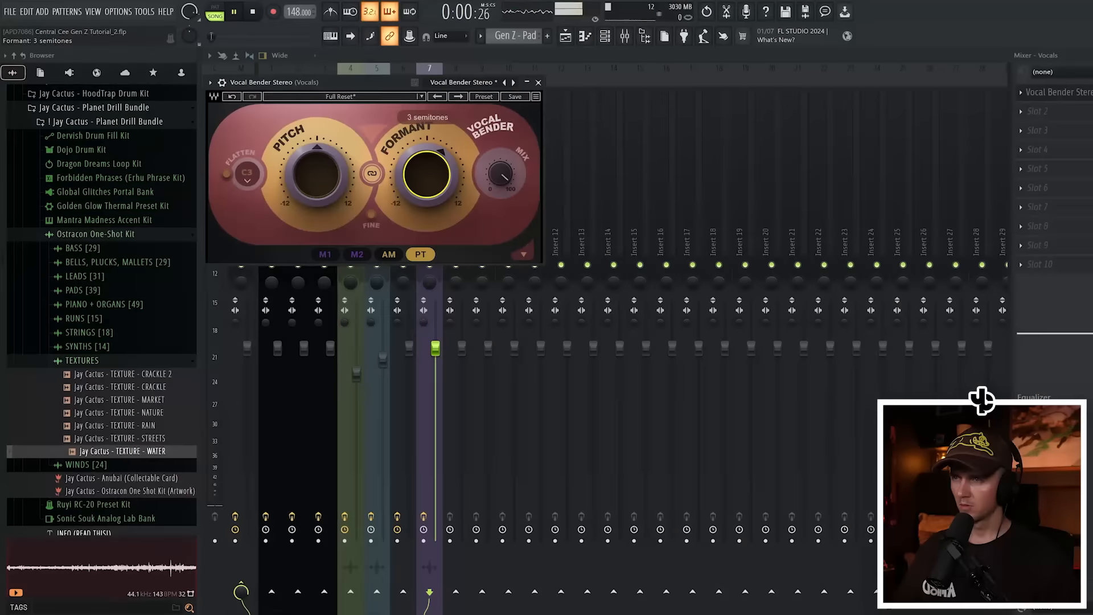
Add ValhallaVintageVerb to the Vocals mixer track with 3.00 s decay, mix below 35% and adjusted LowCut, and lower Fruity Delay 2's input volume.
click(1088, 113)
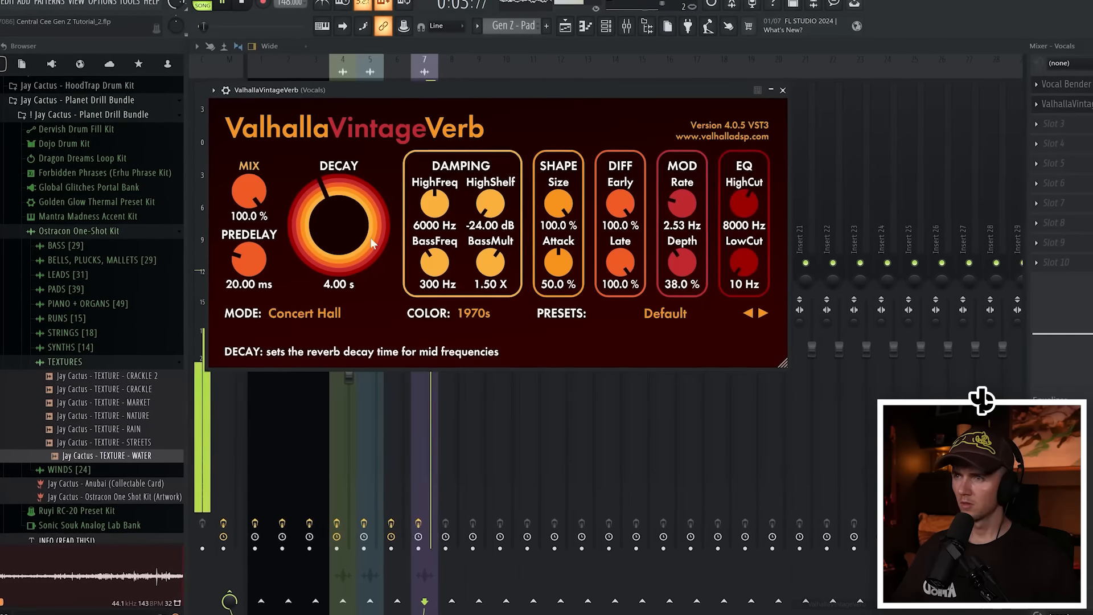
drag(251, 198, 267, 287)
drag(343, 239, 344, 250)
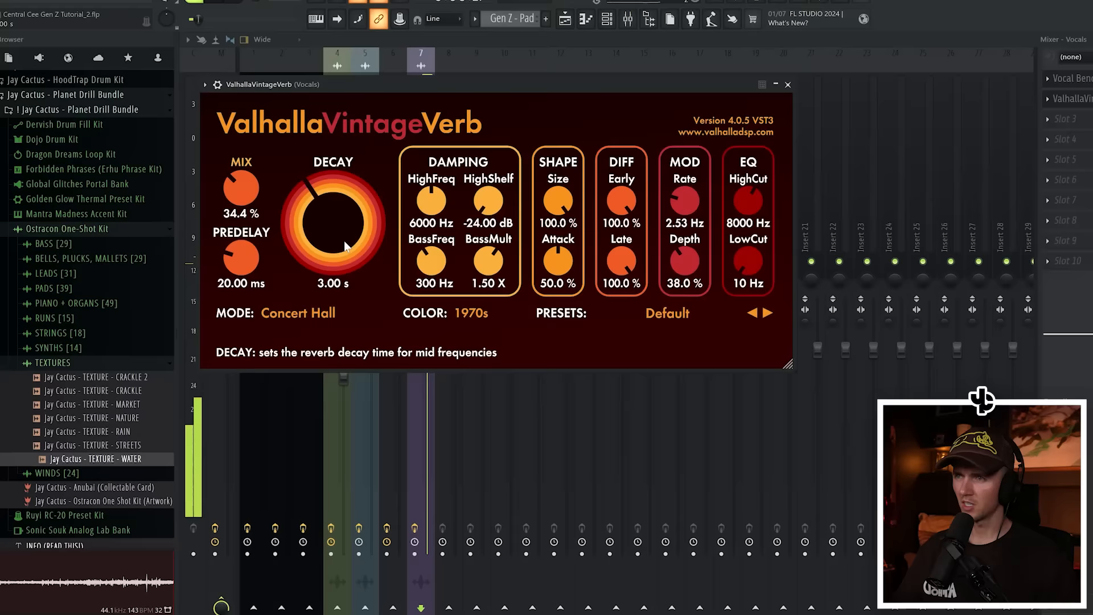
drag(237, 186, 237, 193)
drag(751, 258, 748, 227)
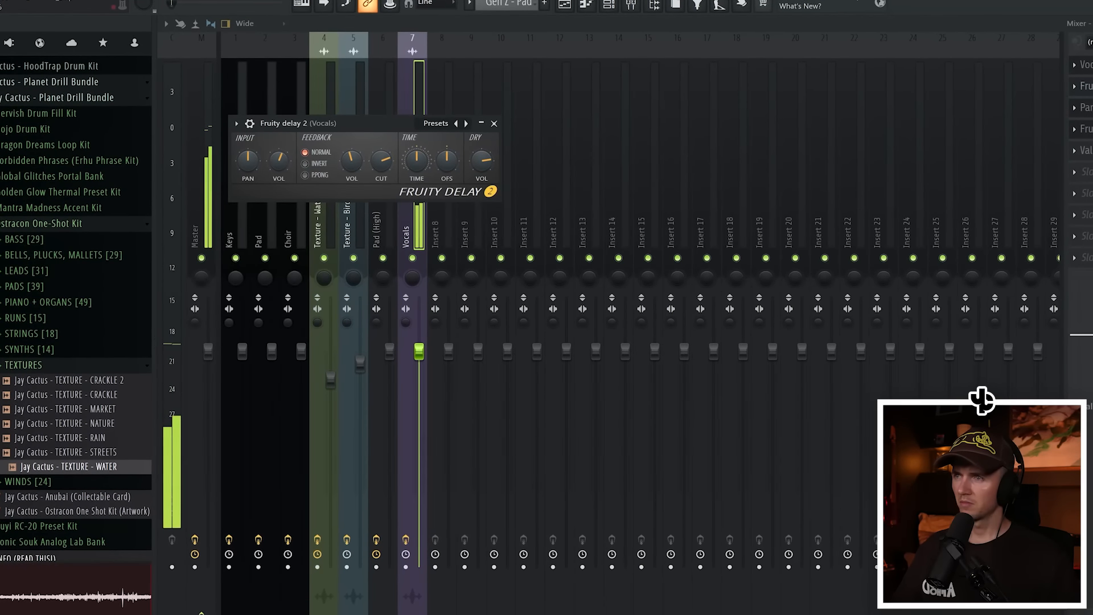
drag(277, 163, 276, 178)
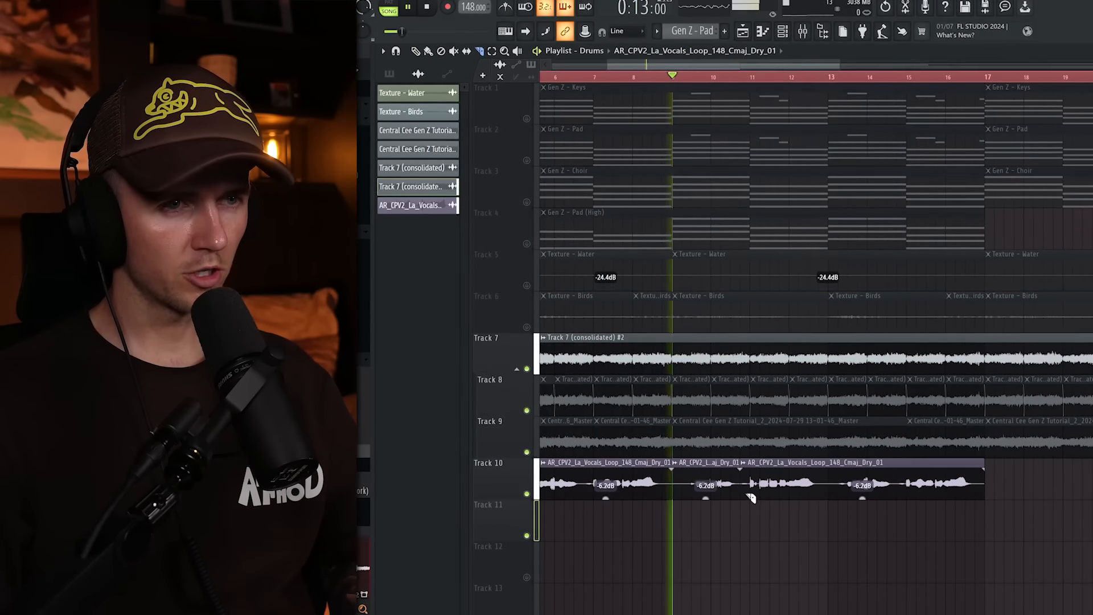
Undo the last vocal clip edit and cut the Track 10 vocals after bar 9 into short phrases separated by gaps.
key(ctrl+z)
mouse_move(750, 494)
mouse_down()
mouse_move(750, 481)
mouse_move(1019, 490)
mouse_up()
key(p)
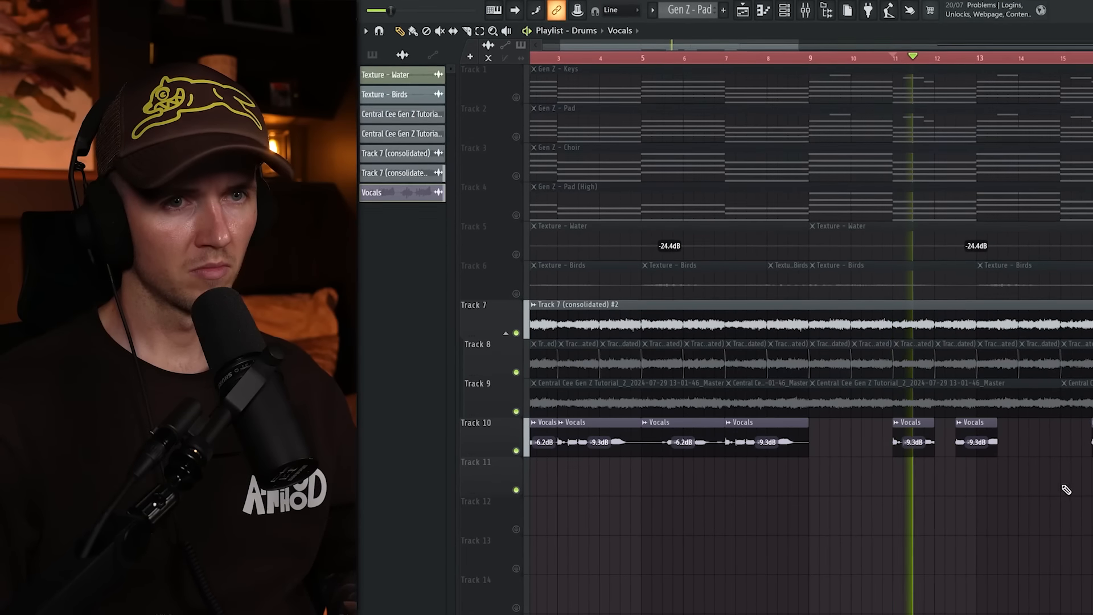
scroll(1067, 499, down, 1)
scroll(965, 520, up, 3)
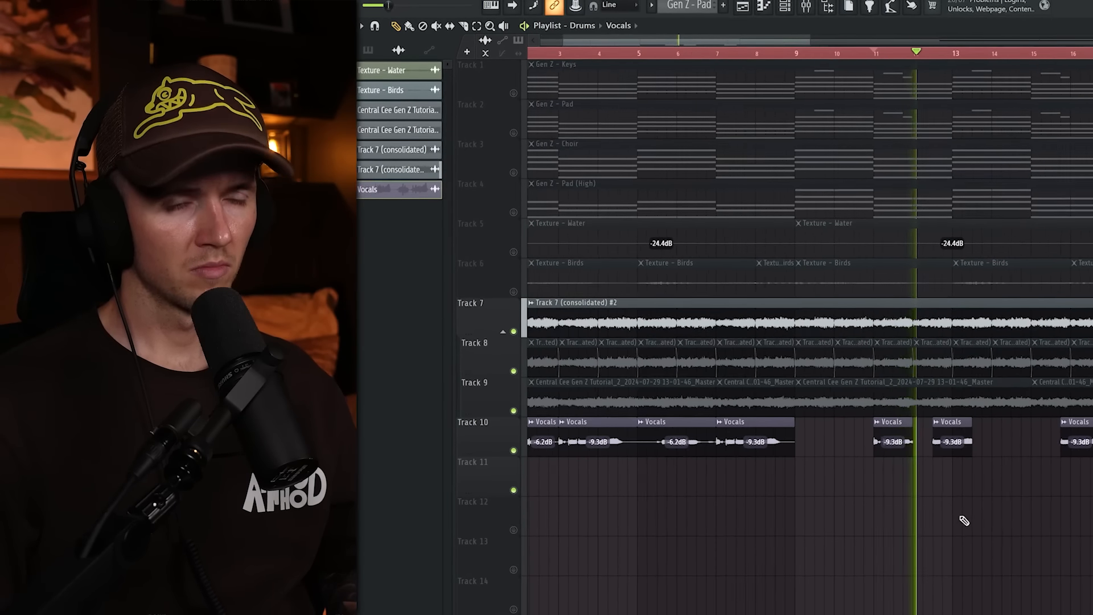
scroll(967, 520, down, 2)
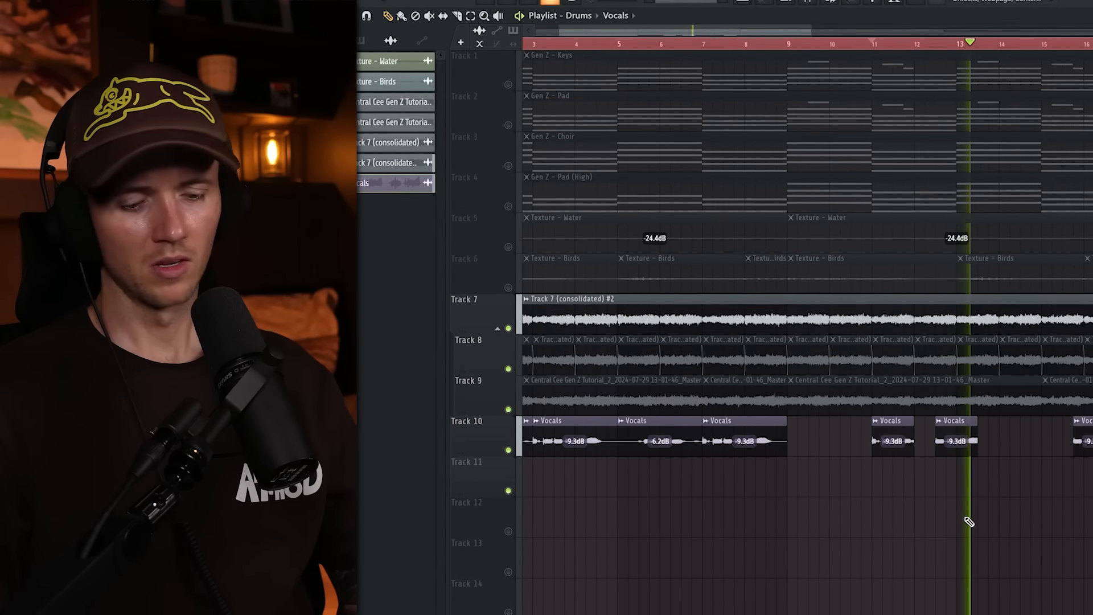
scroll(1074, 517, up, 2)
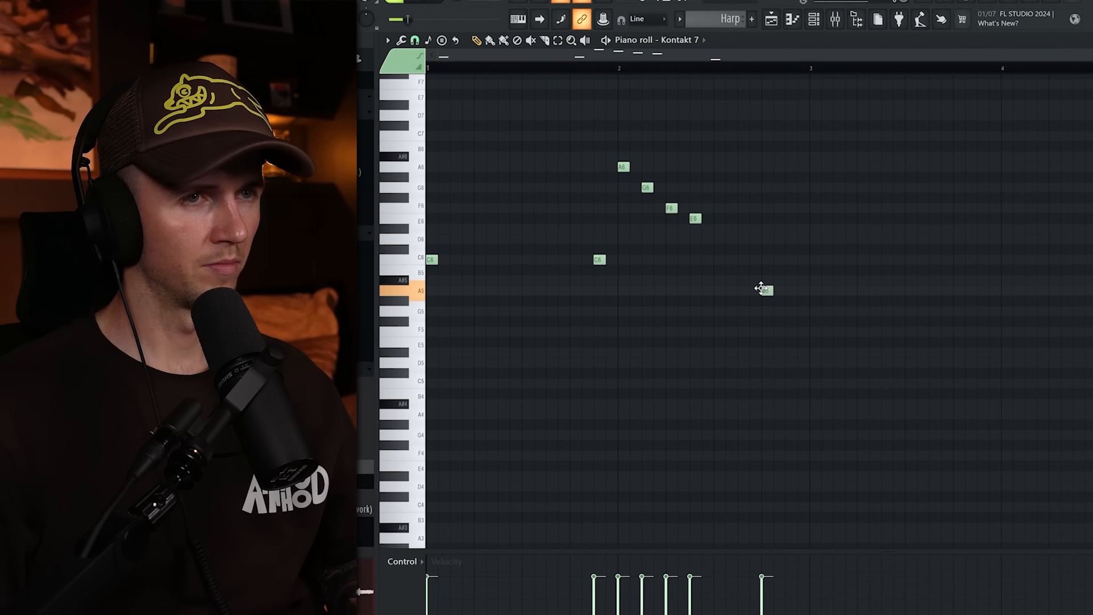
Add D6 notes just before bar 2 and in bar 3 of the Harp pattern.
scroll(735, 314, down, 1)
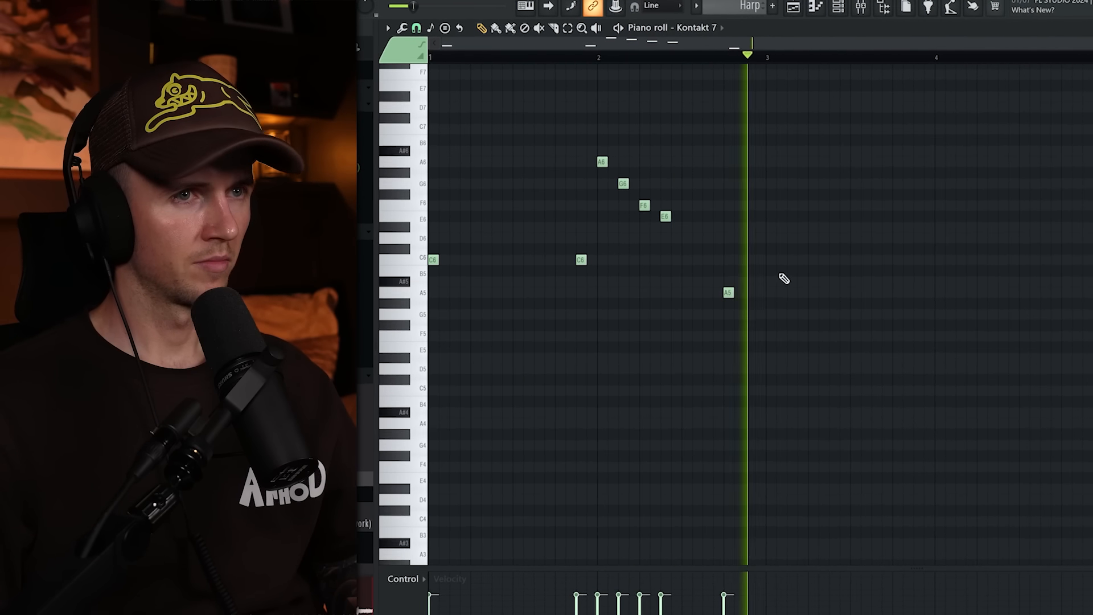
click(821, 236)
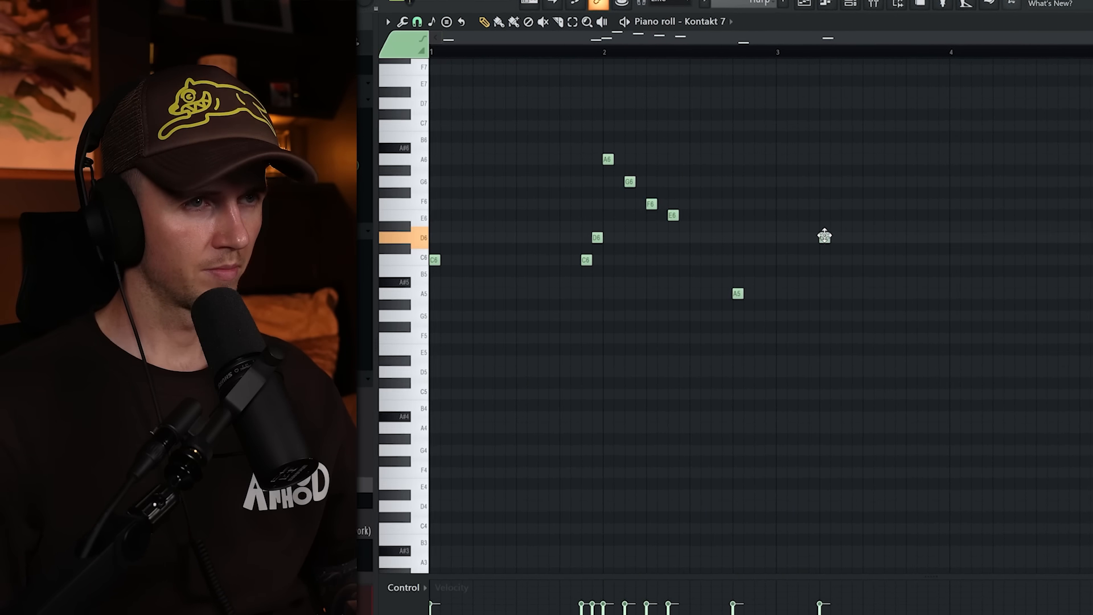
scroll(786, 370, down, 1)
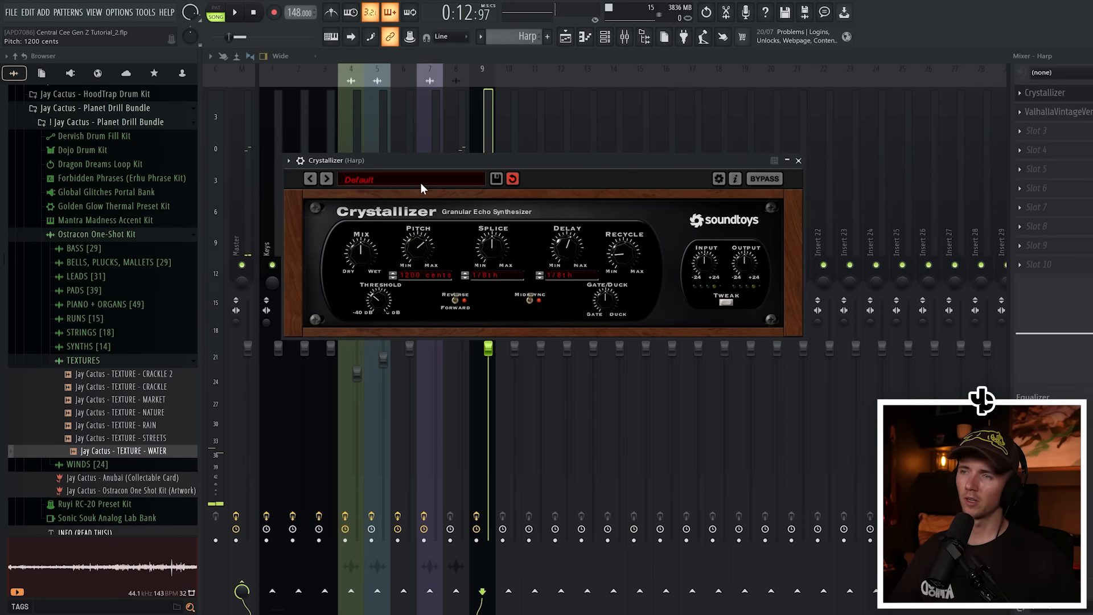
Lower the Crystallizer mix on the Harp mixer track.
drag(364, 258, 366, 294)
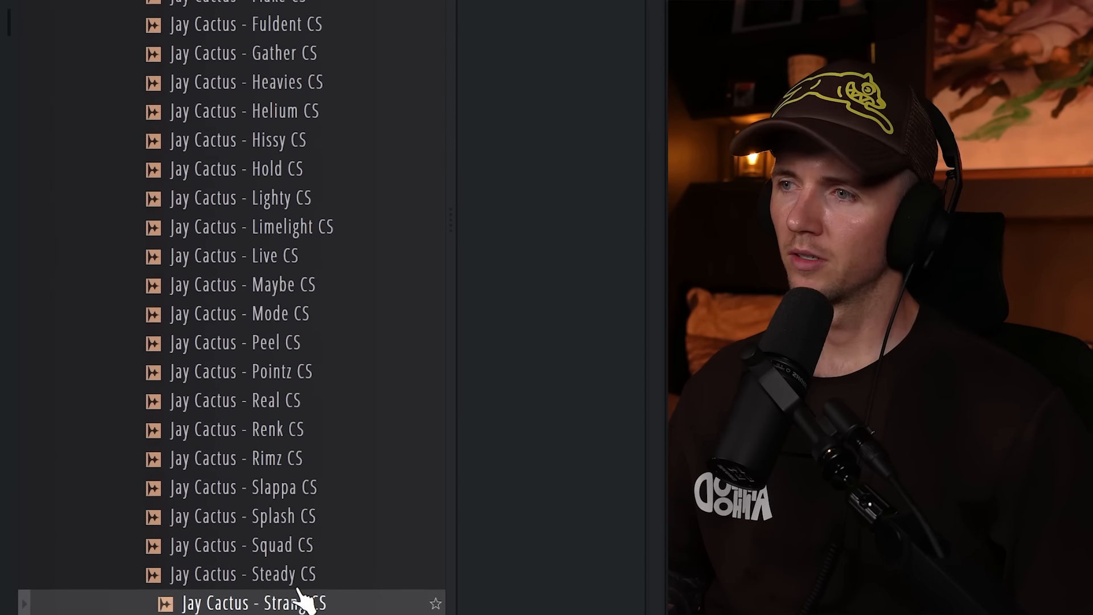
Browse the Jay Cactus CS drum samples.
scroll(239, 593, down, 4)
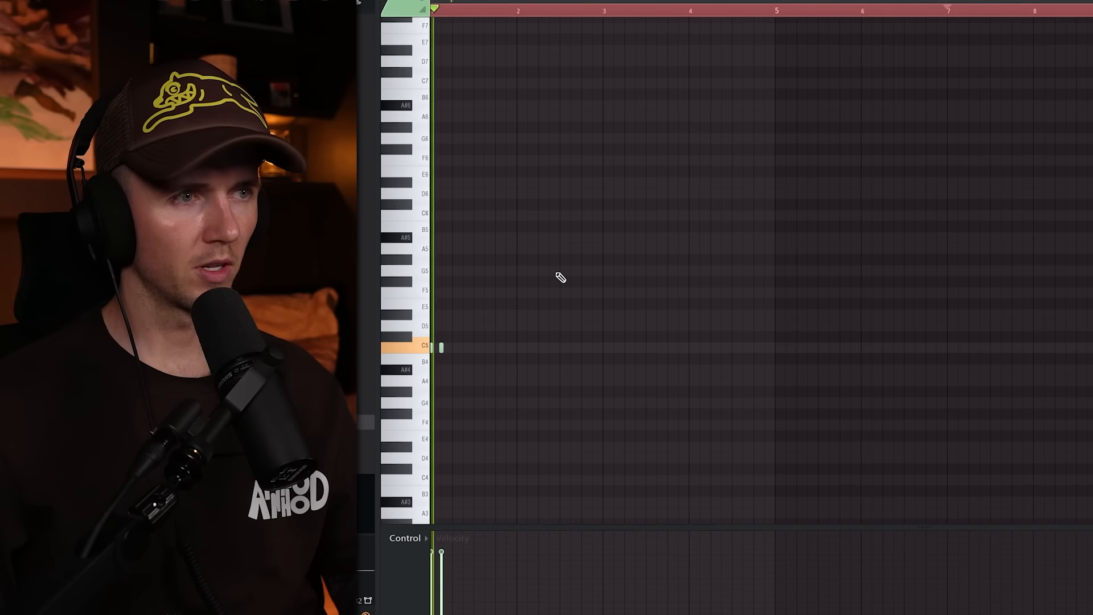
Repeat the two opening C5 hits of the Turn sample at bar 2 and add a soft C5 hit just before bar 2.
key(space)
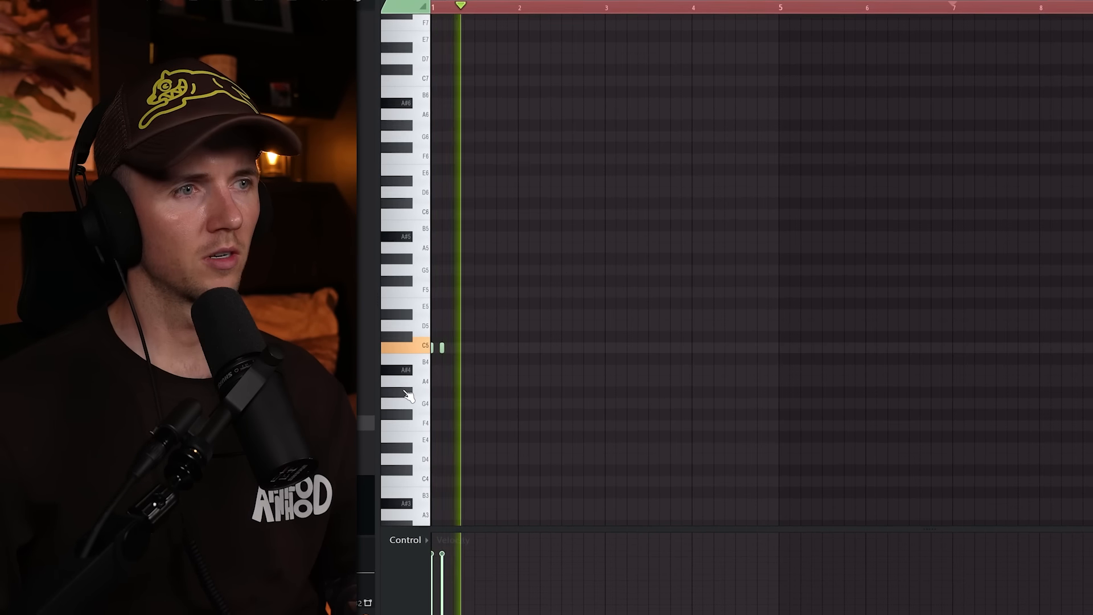
click(468, 347)
drag(468, 348, 750, 356)
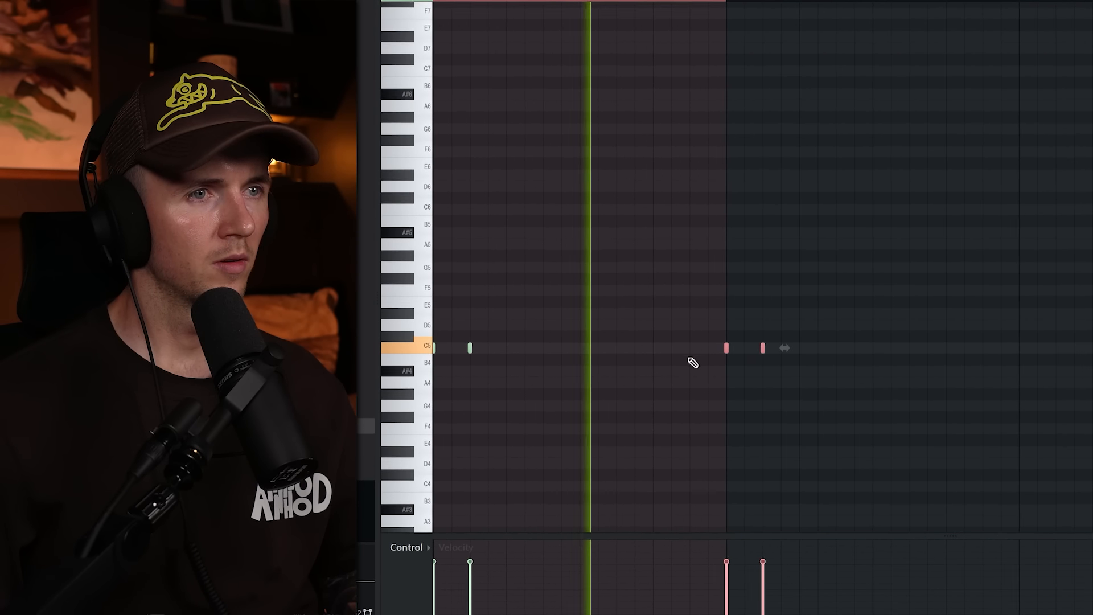
click(685, 347)
key(space)
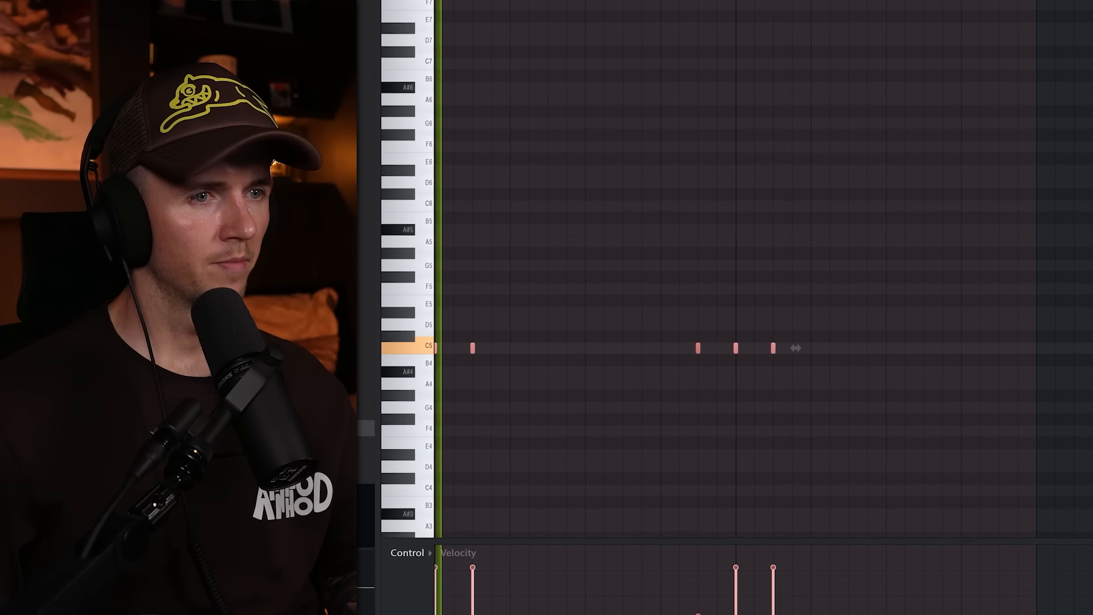
click(795, 347)
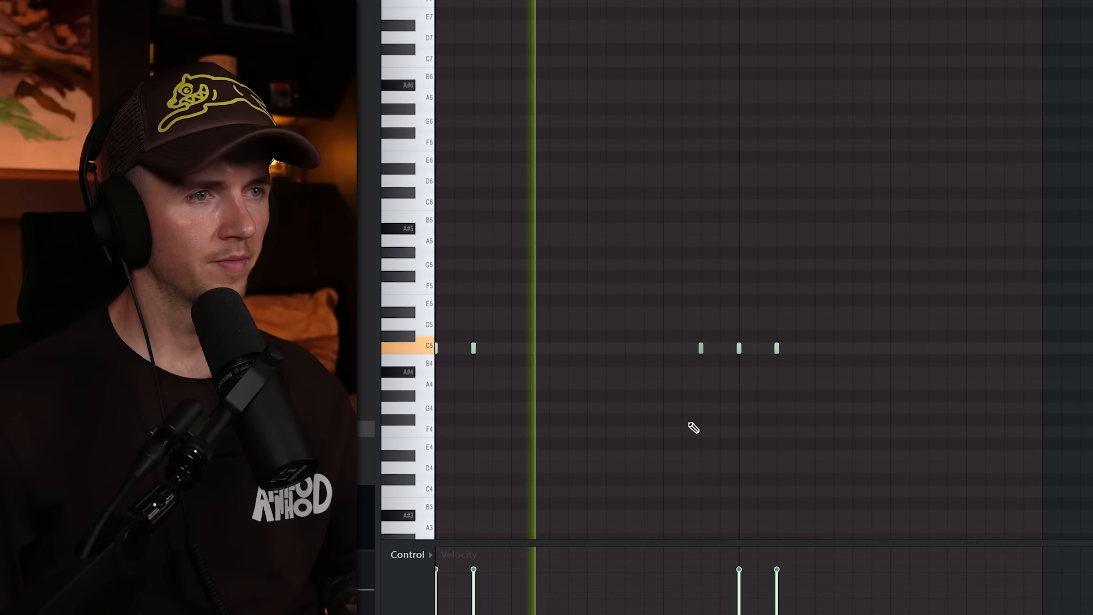
scroll(634, 429, down, 2)
scroll(633, 429, up, 3)
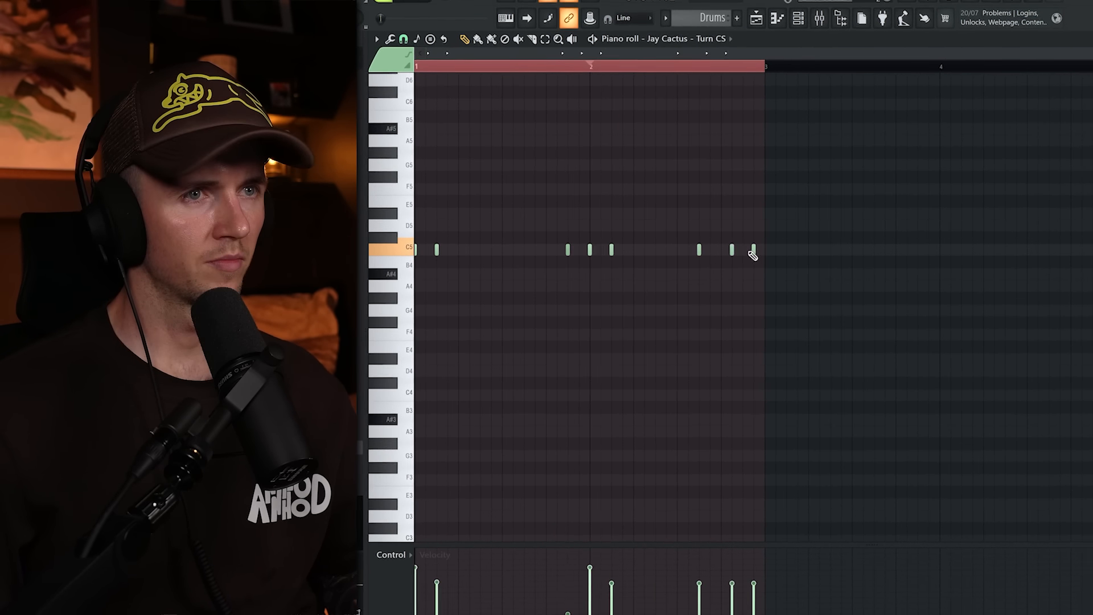
Remove the final C5 hit of bar 2 and place it earlier, directly after the preceding hit.
key(space)
right_click(753, 251)
right_click(733, 251)
click(742, 251)
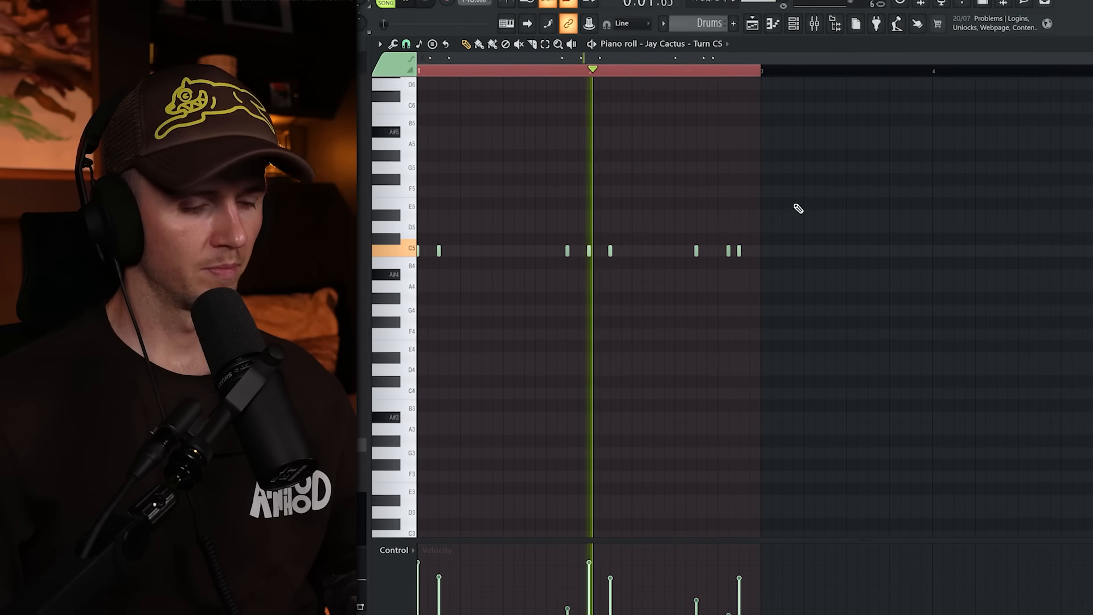
Duplicate the two-bar C5 pattern to fill four bars and add an extra C5 hit before the middle of bar 4.
scroll(797, 209, down, 1)
key(ctrl+b)
scroll(796, 209, down, 3)
key(ctrl+a)
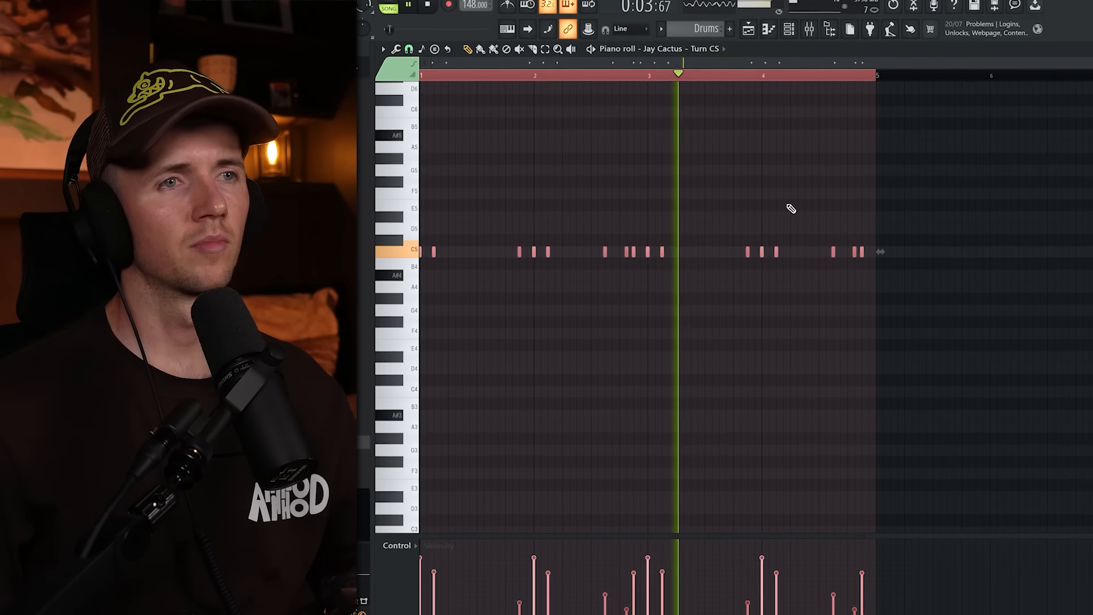
key(ctrl+d)
click(803, 253)
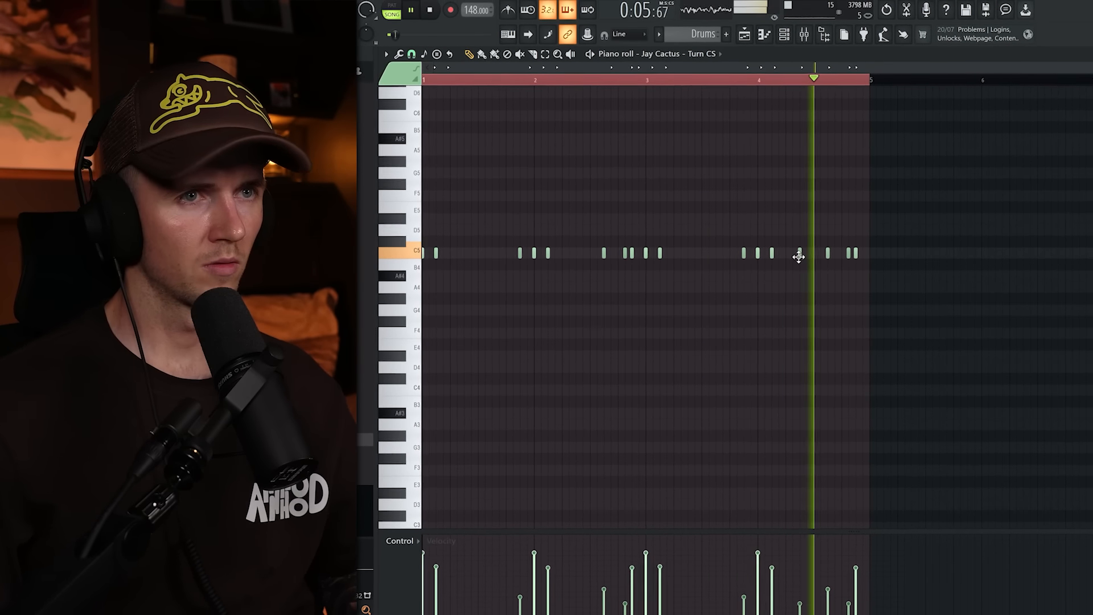
right_click(803, 255)
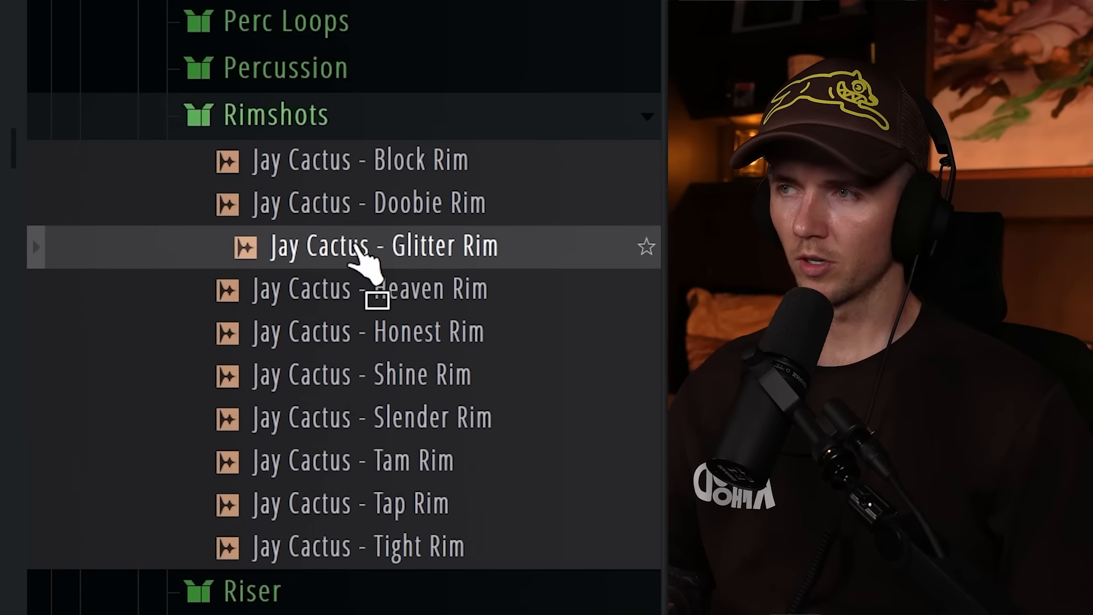
Choose the Jay Cactus - Doobie Rim sample and lay out C5 rim hits in a 3-3-2 rhythm from late bar 1 through bar 2.
click(368, 208)
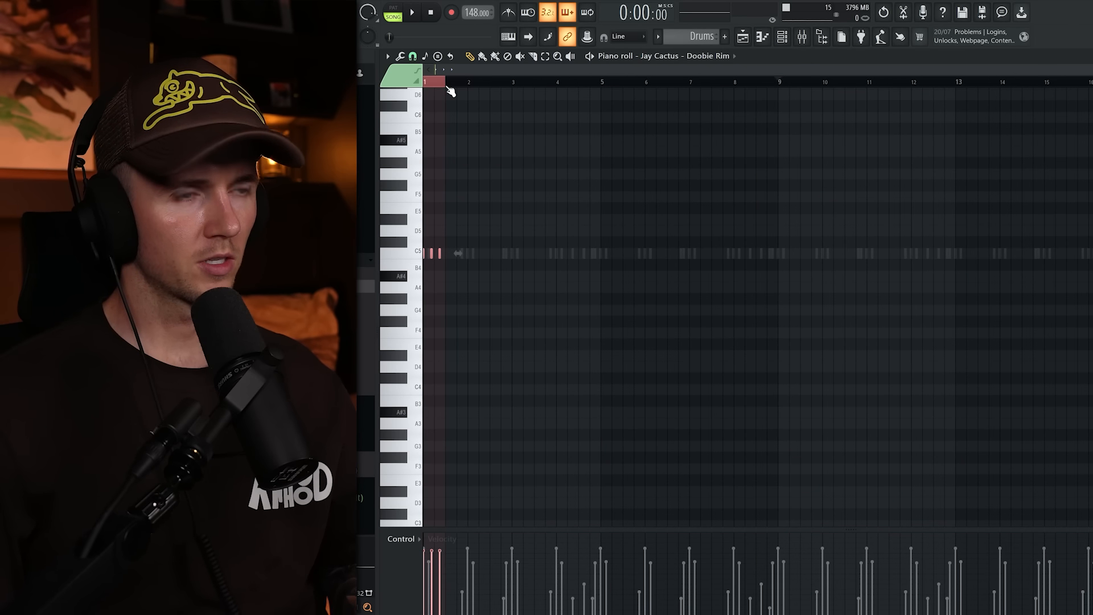
scroll(430, 196, up, 3)
ctrl+click(431, 199)
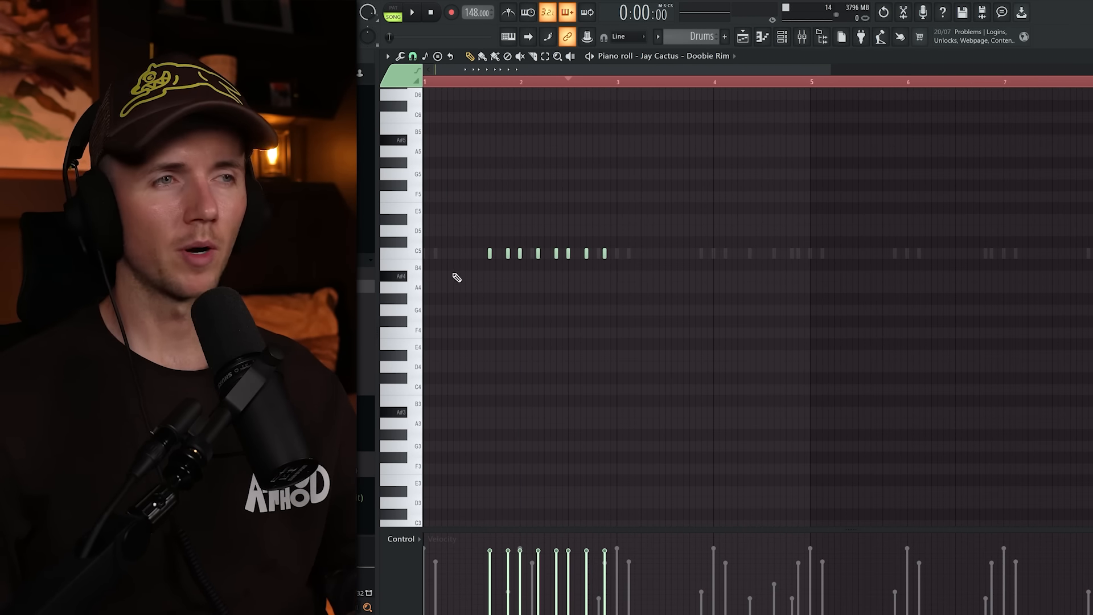
Delete the first four Doobie Rim hits, keeping only the hits from the middle to the end of bar 2.
scroll(456, 278, up, 1)
key(space)
right_click(495, 258)
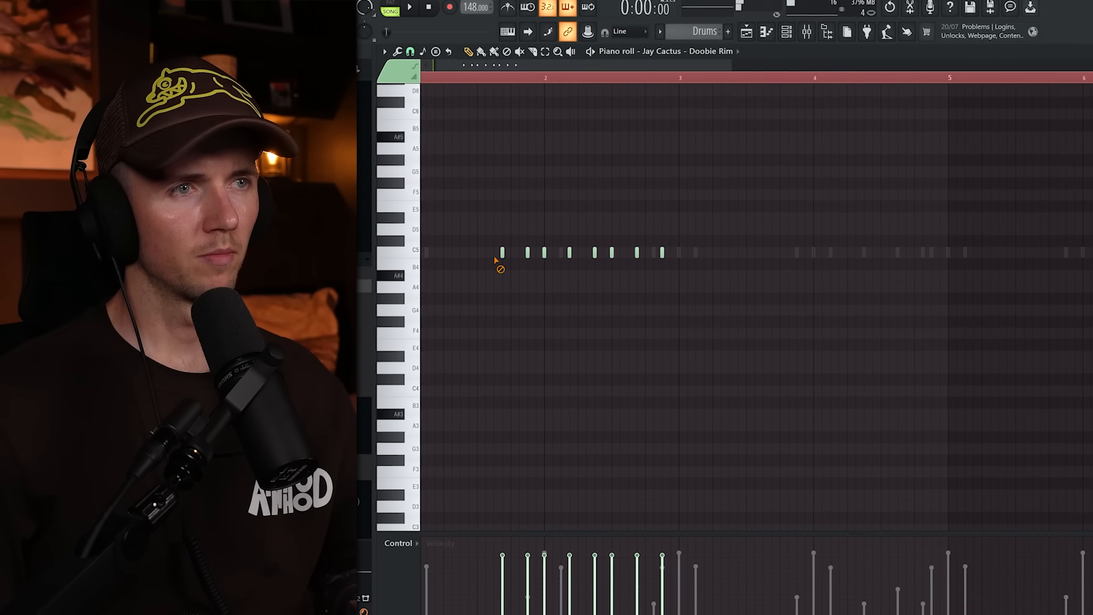
right_click(528, 253)
right_click(544, 253)
right_click(569, 254)
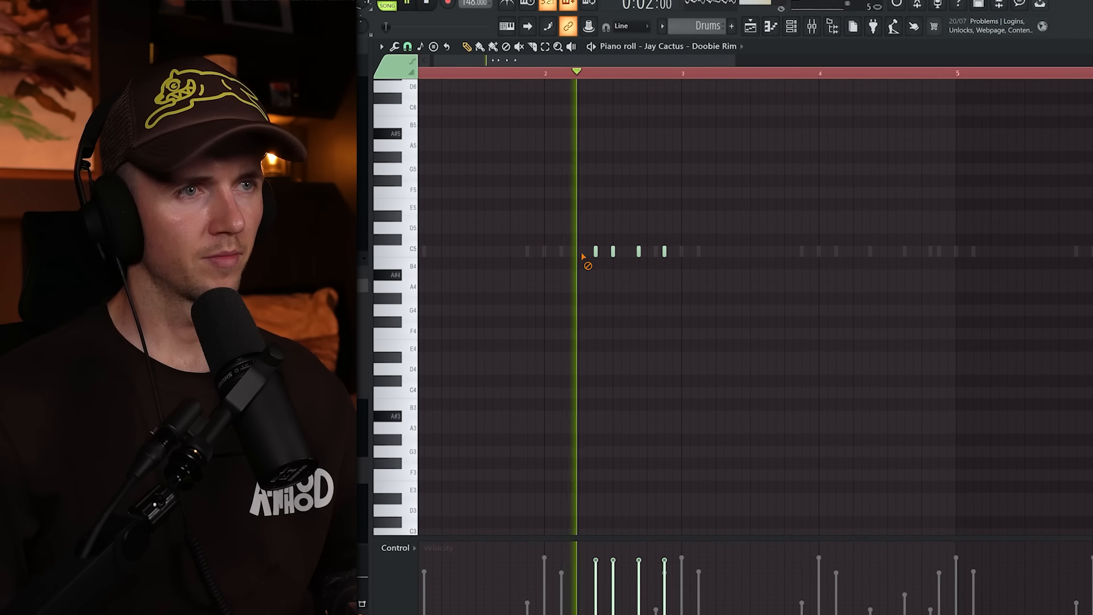